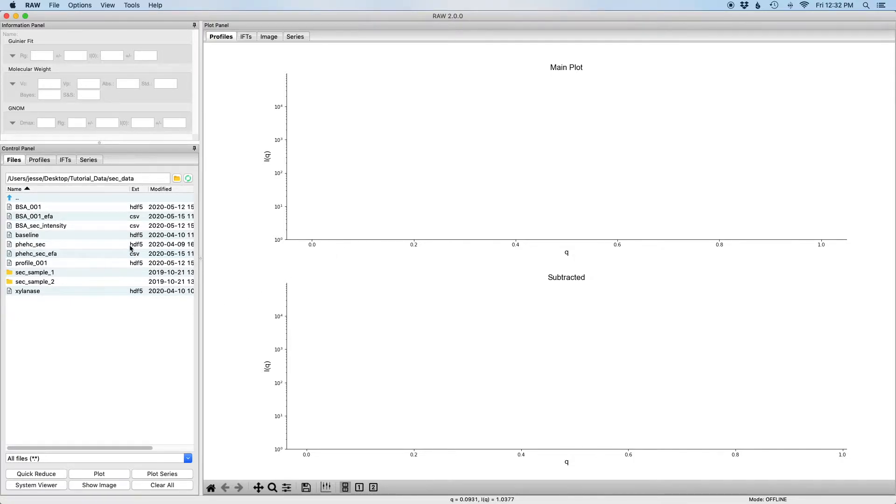
Plot xylanase as a series, then in LC Series analysis subtract the auto-found buffer frames 651–680
click(35, 294)
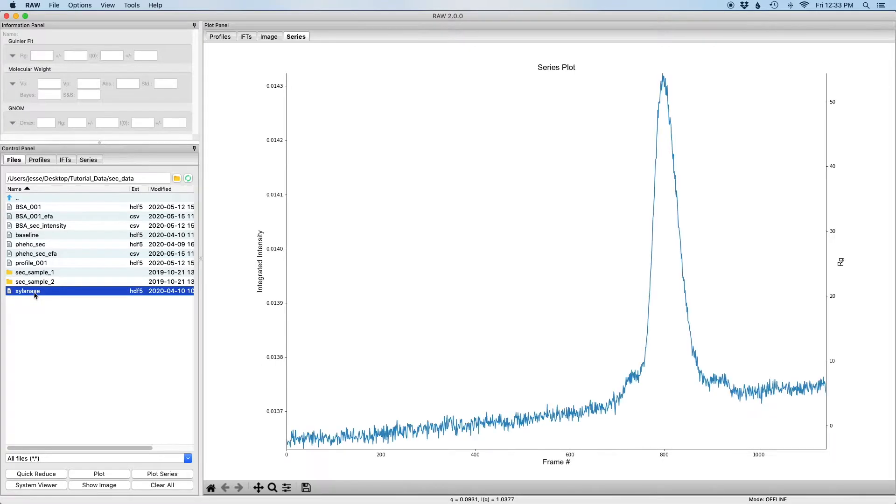
click(89, 160)
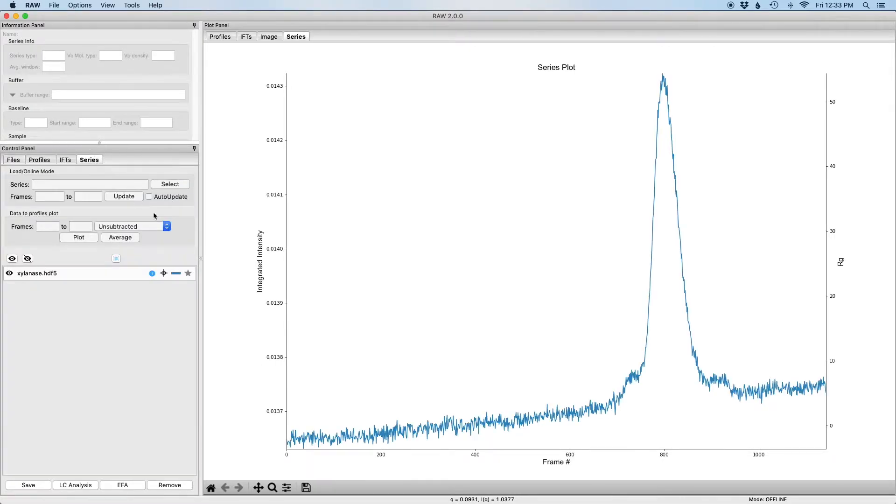
right_click(63, 276)
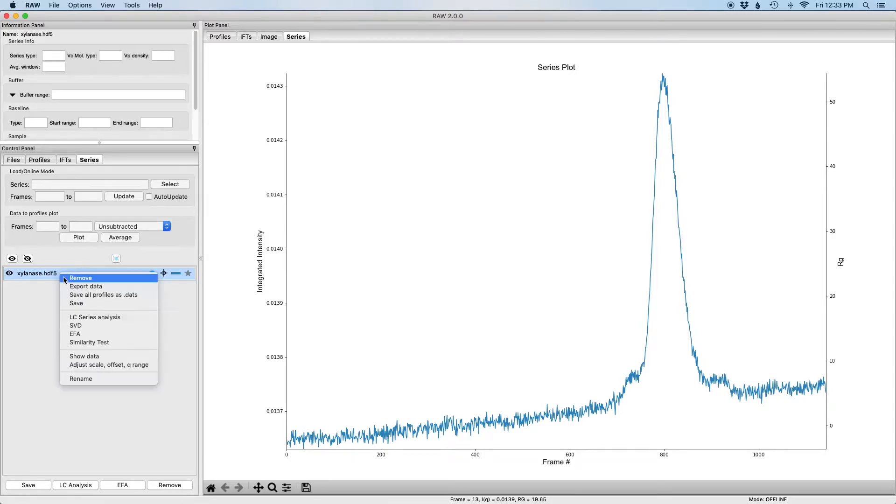
click(101, 319)
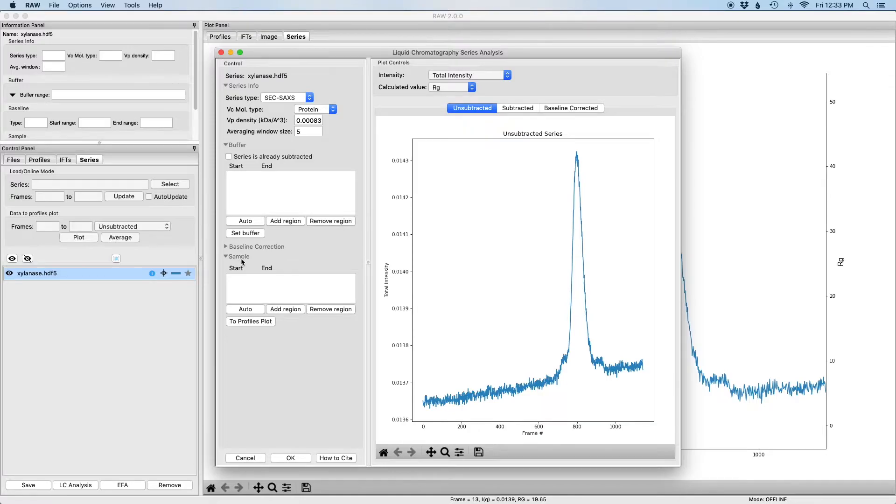
click(253, 222)
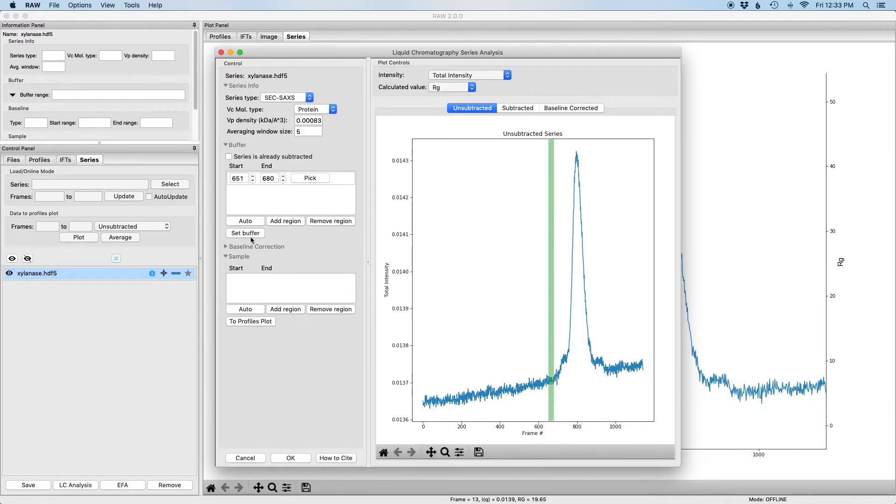
click(250, 237)
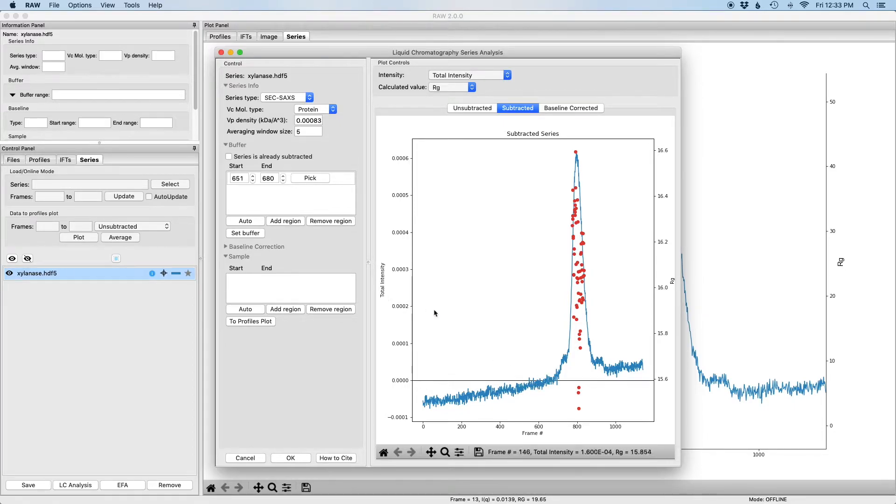
Set the xylanase series' baseline correction type to Linear
click(225, 247)
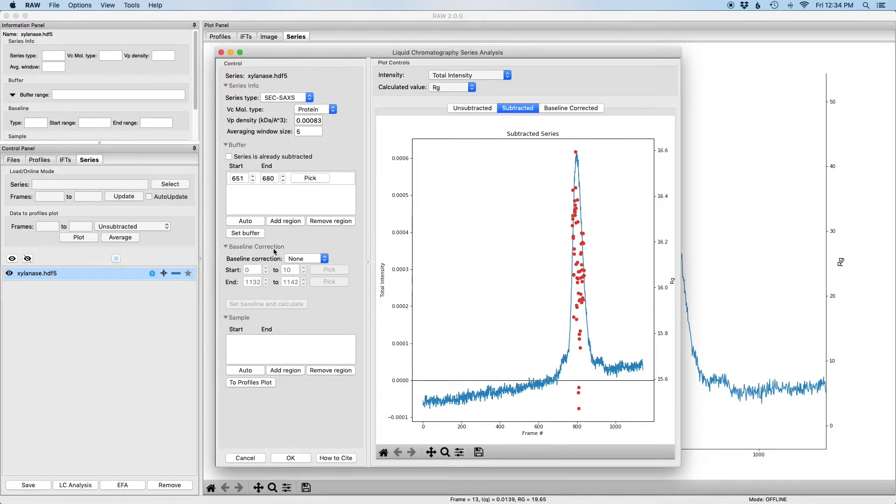
click(322, 259)
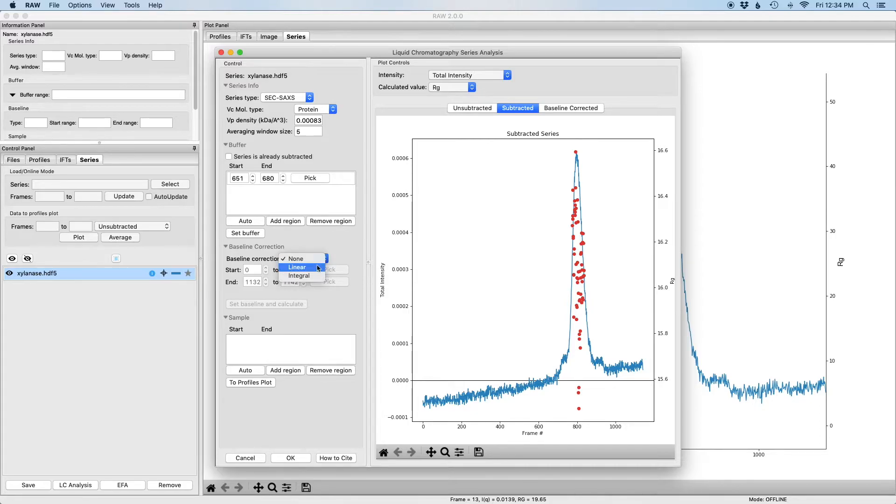
click(317, 267)
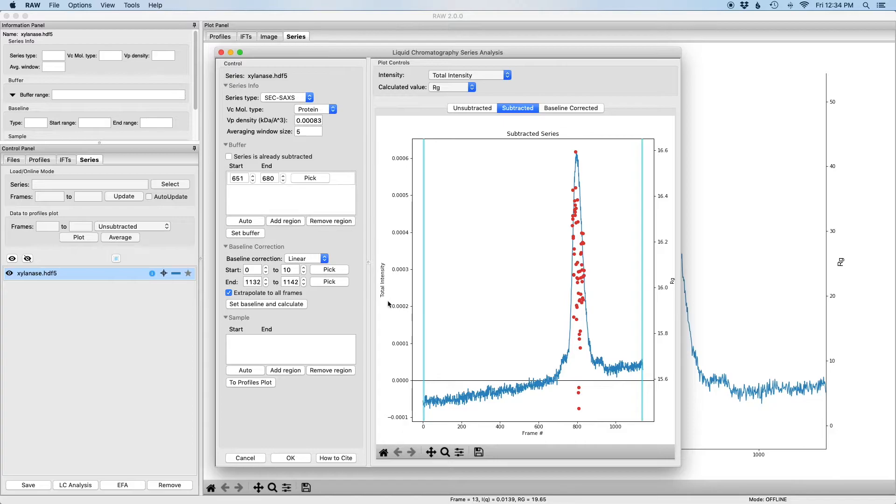
Set baseline start range 480–530 and end range 1092–1142, then calculate the linear baseline
click(339, 273)
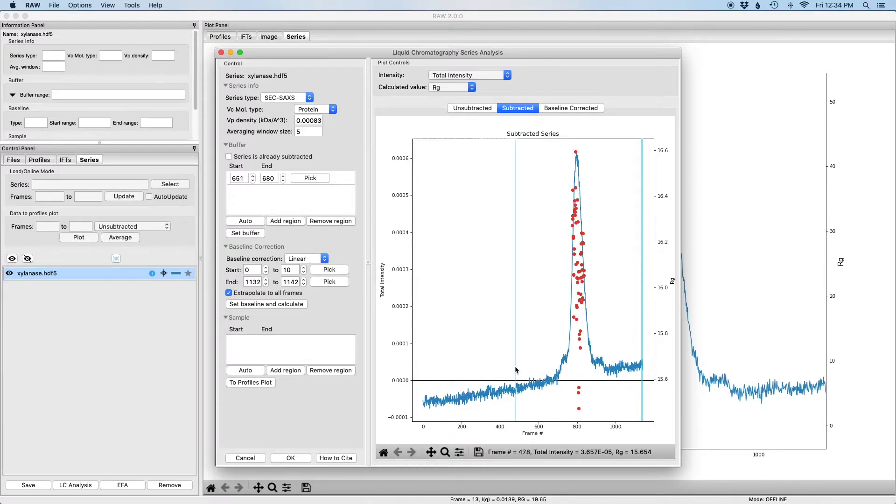
drag(516, 366, 526, 365)
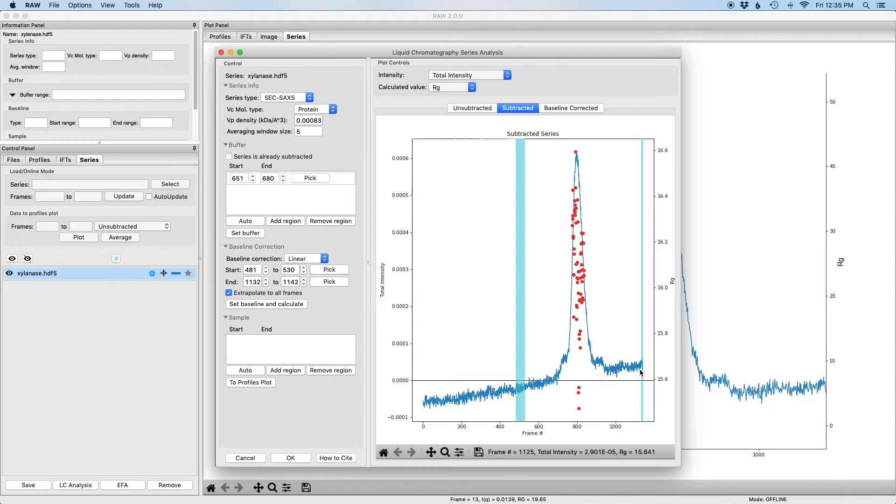
click(265, 274)
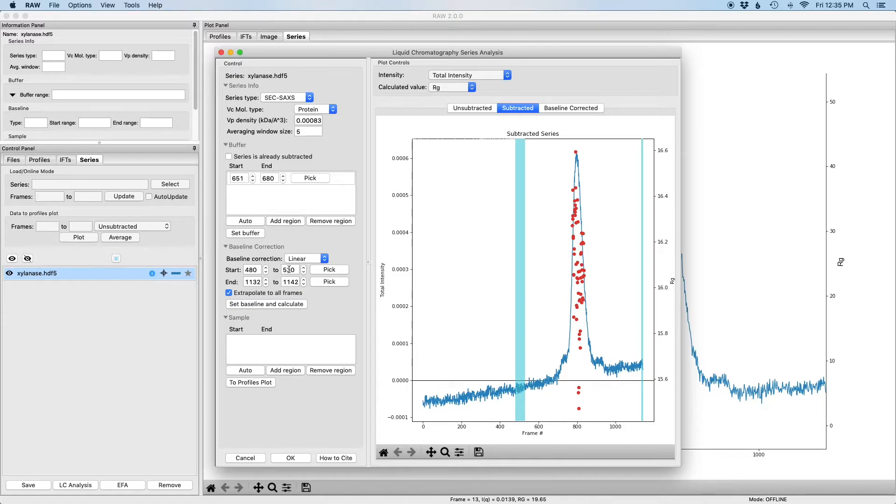
click(267, 285)
drag(266, 285, 267, 285)
click(266, 284)
click(267, 284)
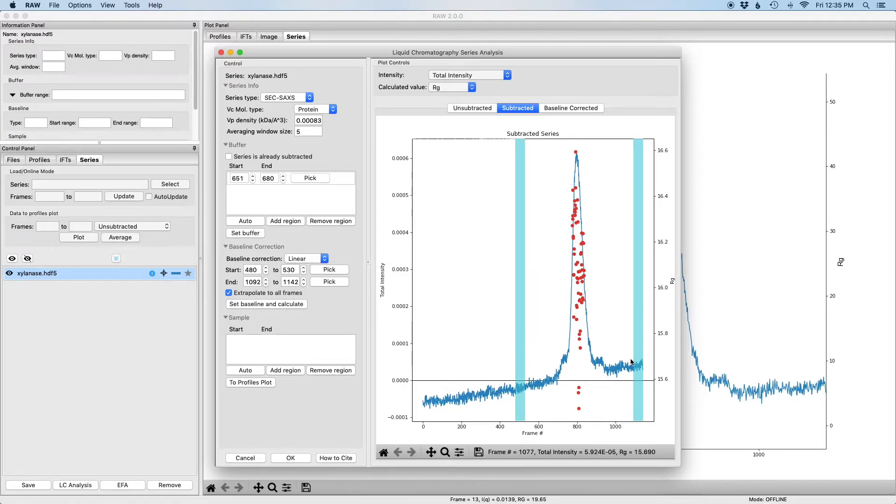
click(260, 304)
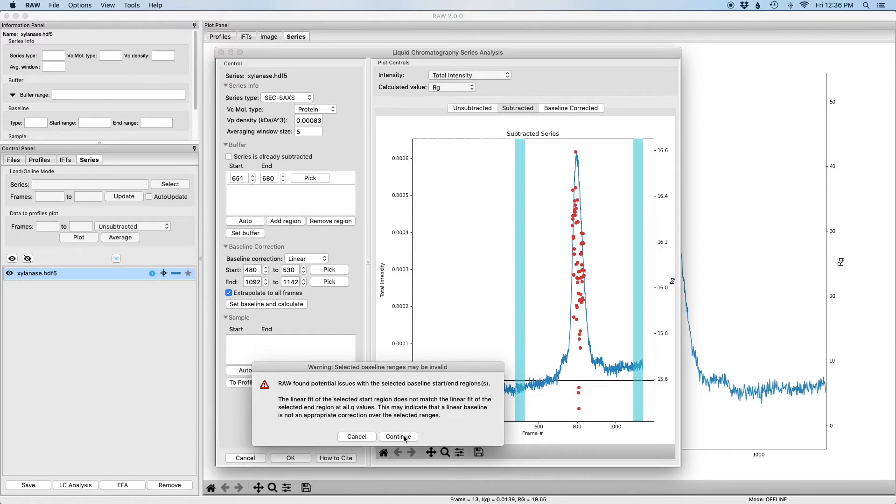
Accept the baseline range warning and compare the Subtracted and Baseline Corrected series views
click(399, 436)
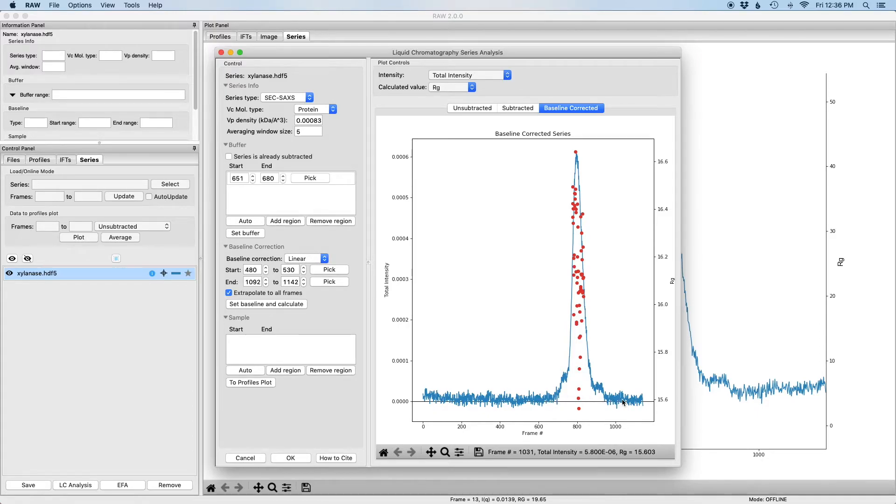
click(518, 108)
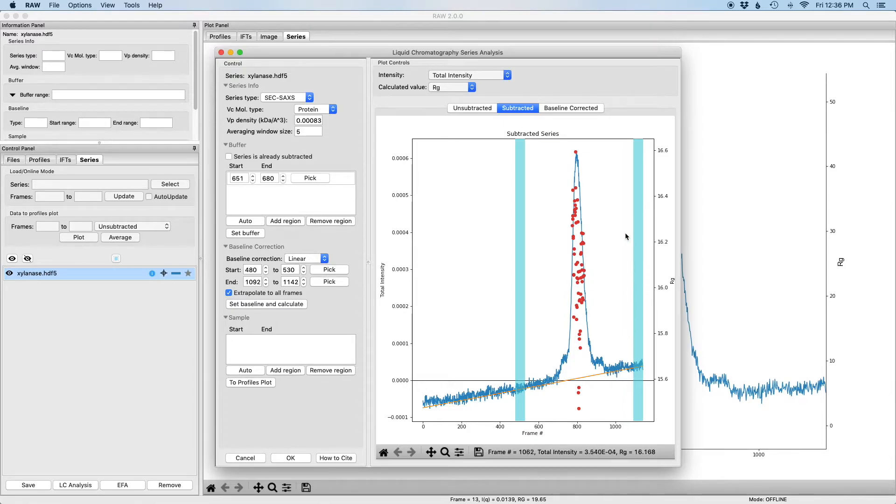
click(573, 108)
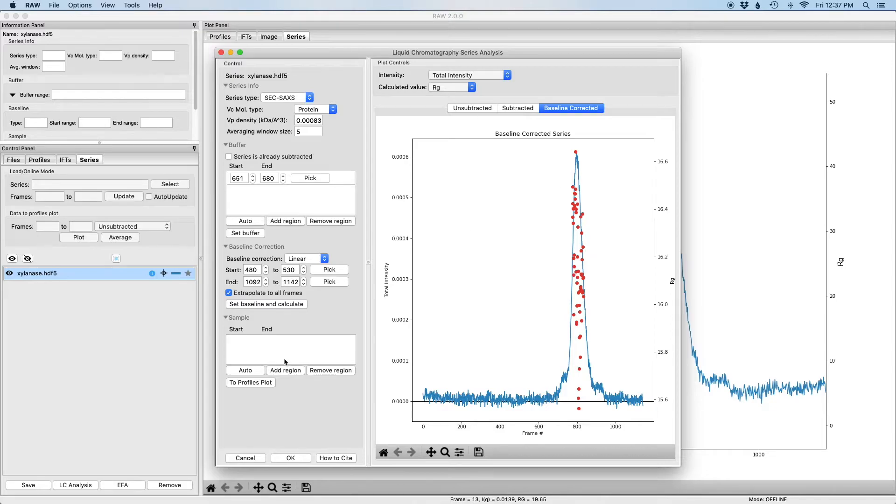
Auto-select the sample frame range 788–818 and send those frames to the Profiles plot
click(245, 371)
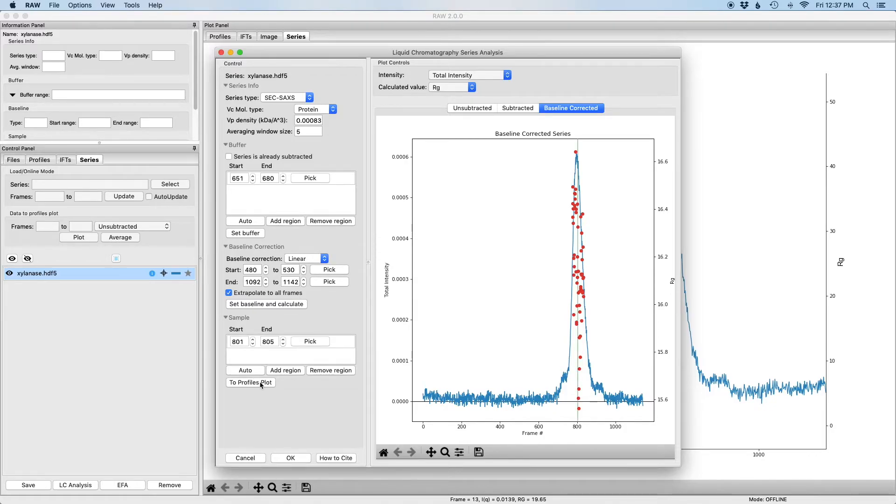
click(259, 384)
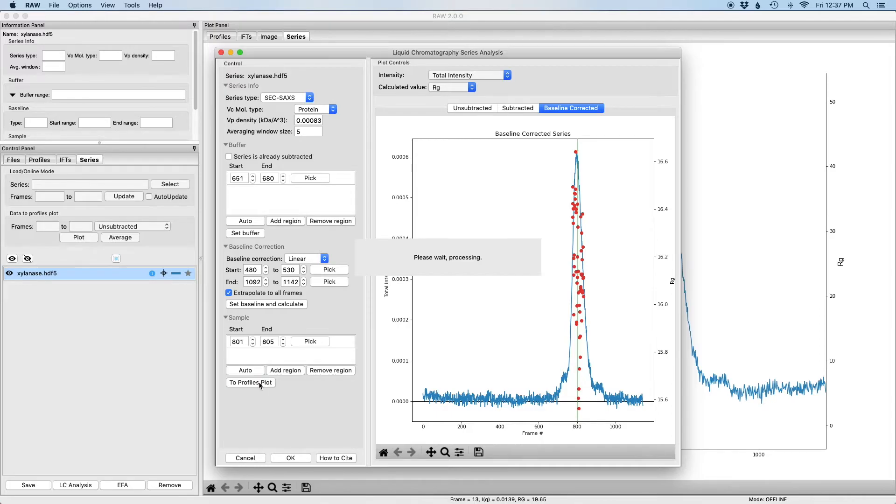
click(445, 452)
drag(560, 152, 595, 392)
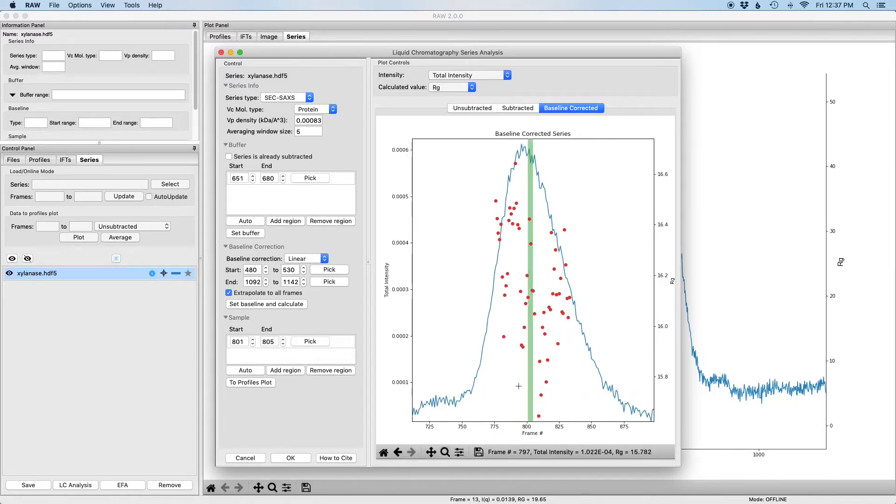
drag(553, 321, 596, 318)
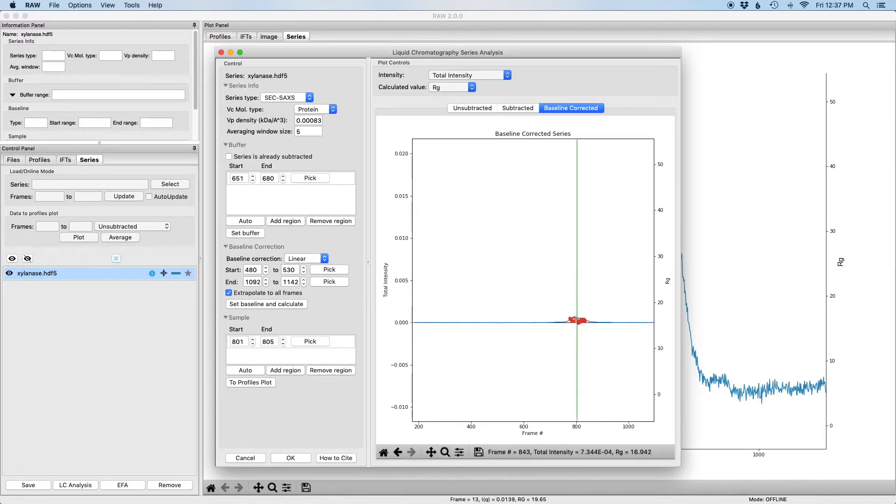
click(383, 451)
drag(559, 171, 600, 391)
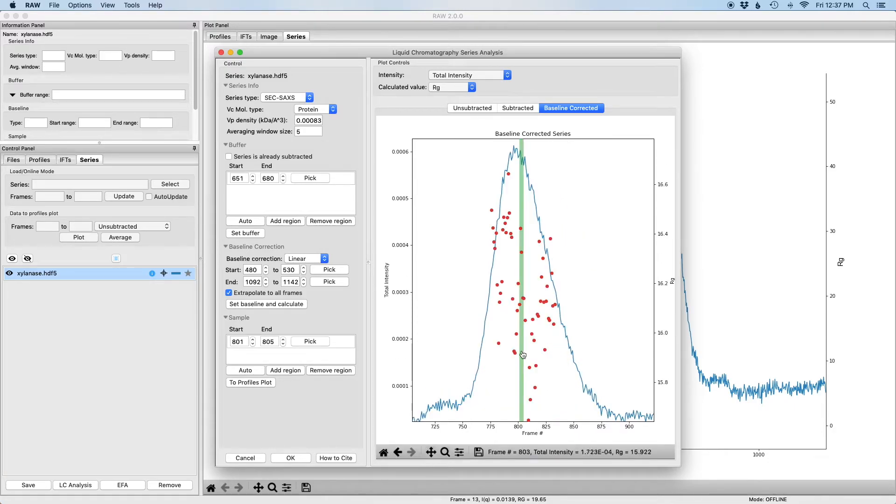
drag(527, 343, 644, 342)
drag(589, 316, 590, 424)
drag(578, 335, 578, 364)
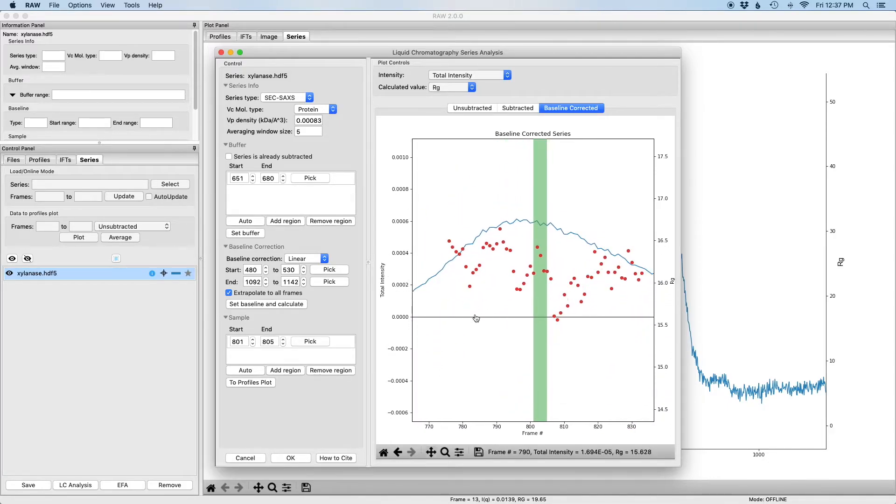
Adjust the sample range around frame 800 and send the revised frames to the Profiles plot
click(252, 344)
mouse_move(252, 344)
mouse_down()
mouse_move(283, 343)
mouse_move(253, 345)
mouse_up()
click(283, 339)
click(258, 384)
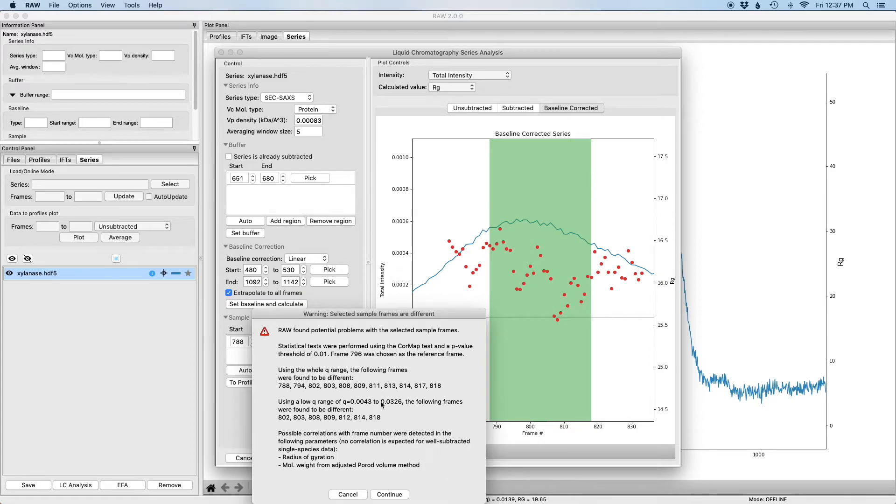
click(389, 495)
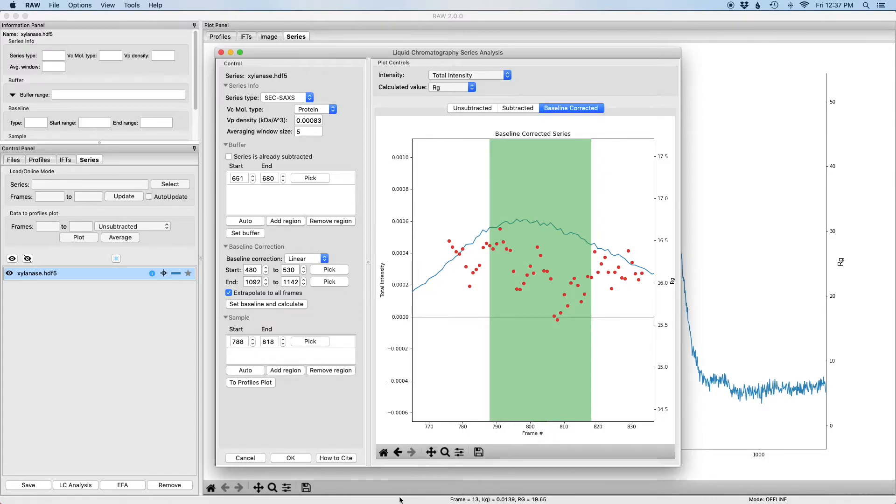
click(384, 453)
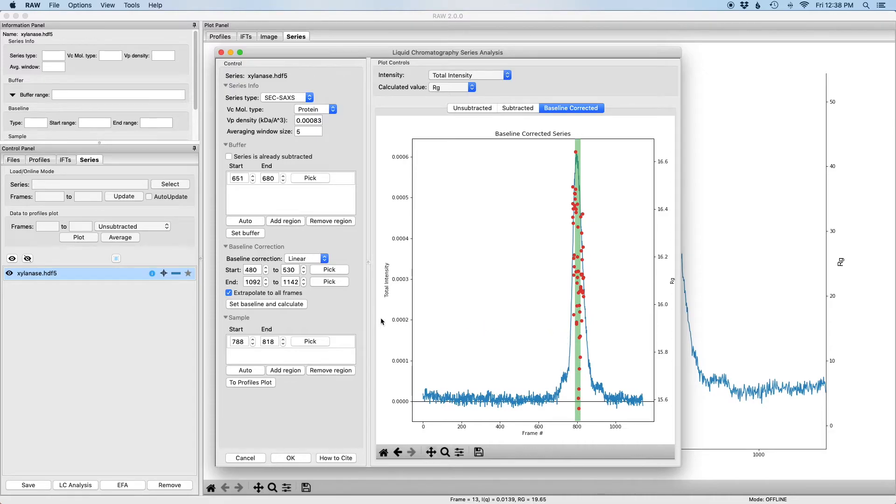
Set baseline correction to None and send the uncorrected sample frames 788–818 to the Profiles plot
click(313, 258)
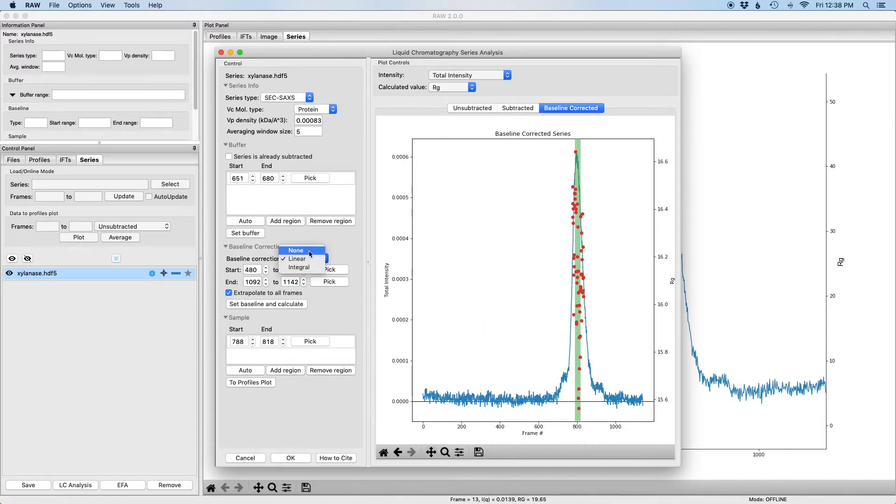
click(309, 252)
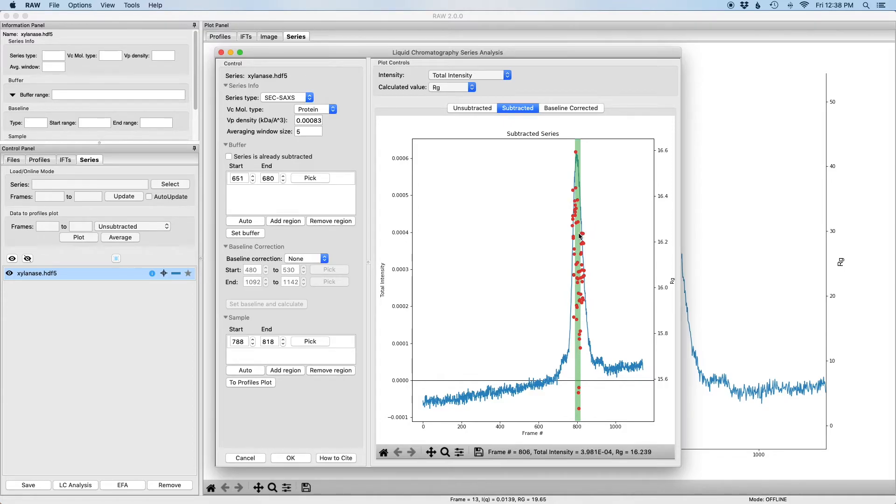
click(249, 384)
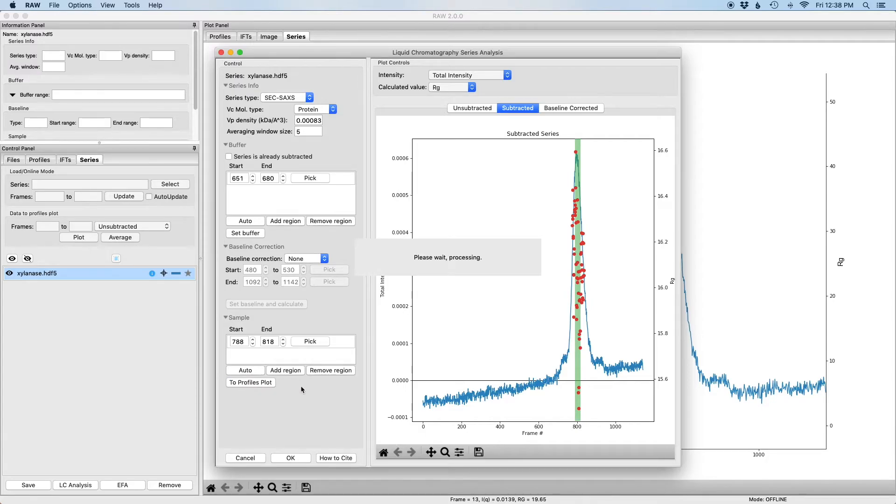
click(396, 494)
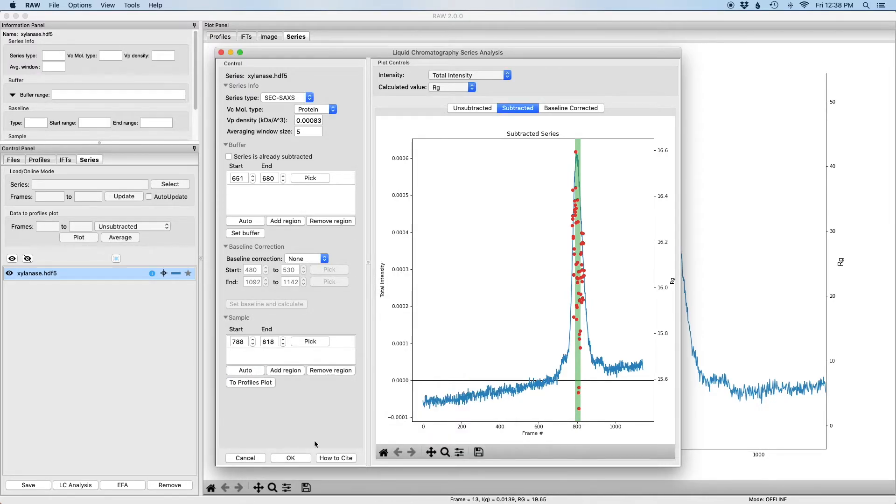
Recalculate the Linear baseline, accept the range warning, and close the LC analysis with OK
click(301, 258)
click(298, 268)
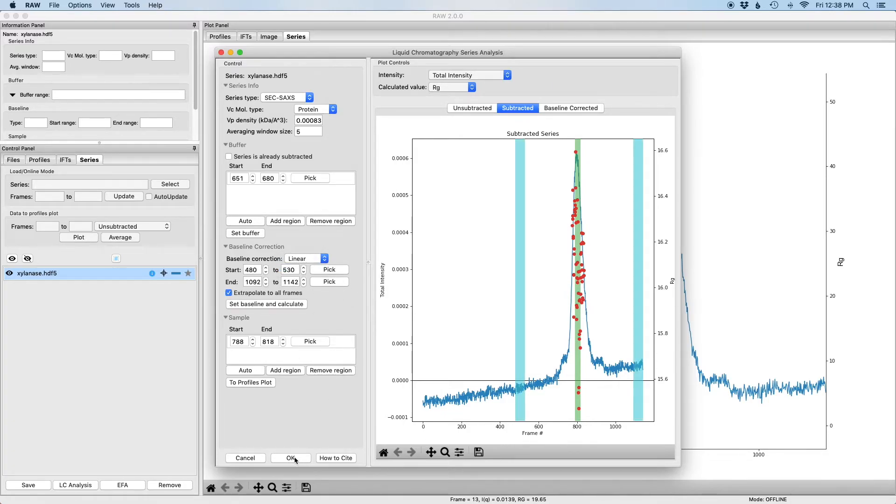
click(286, 304)
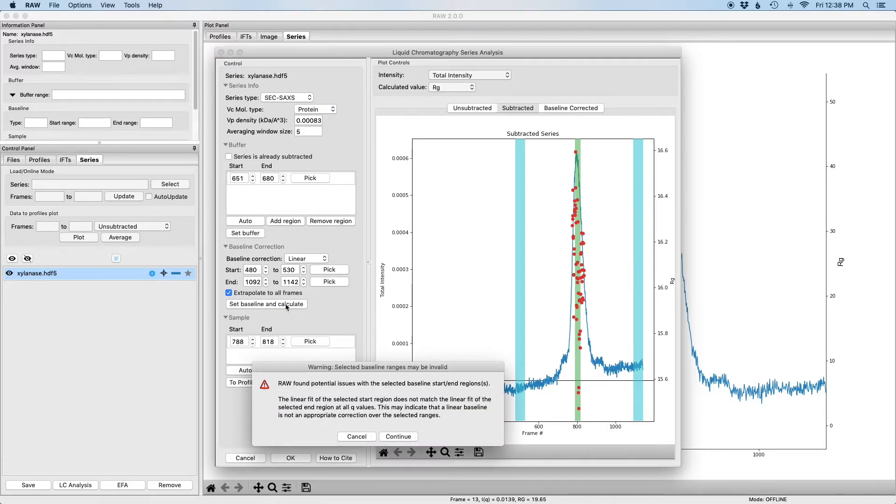
click(402, 441)
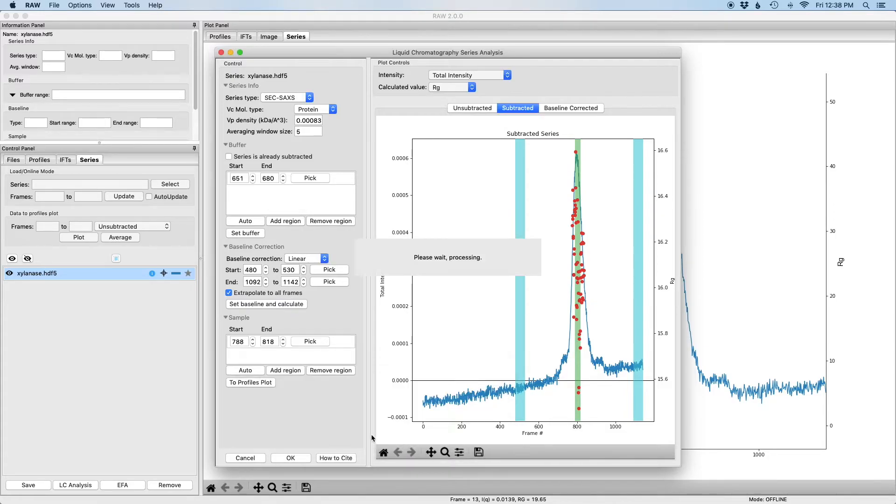
click(303, 460)
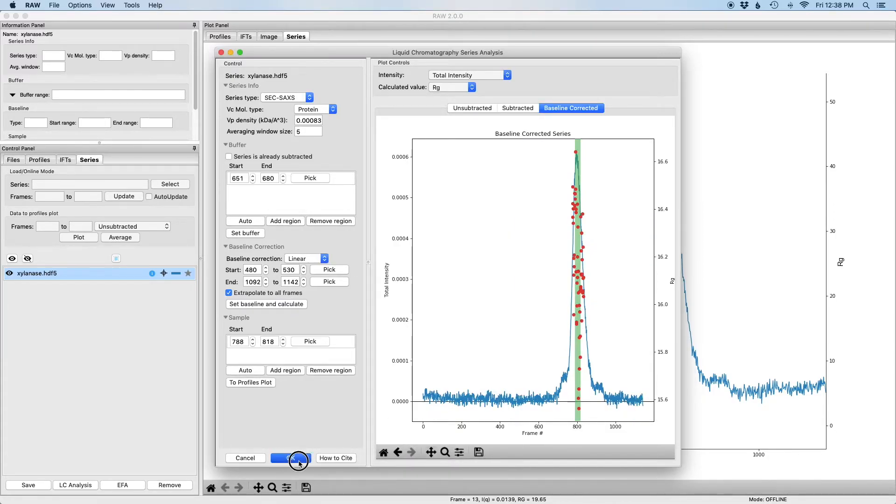
Reopen xylanase.hdf5's LC analysis to check the linear baseline views, close it, and list profiles
right_click(120, 274)
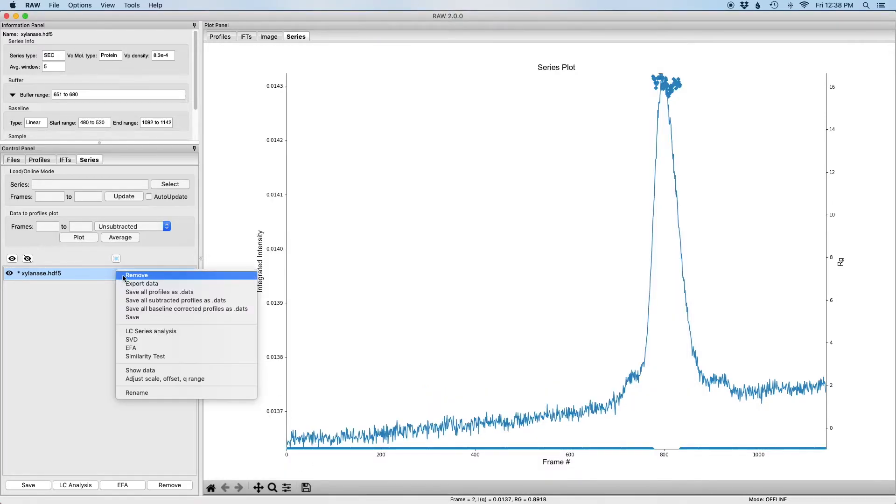
click(161, 333)
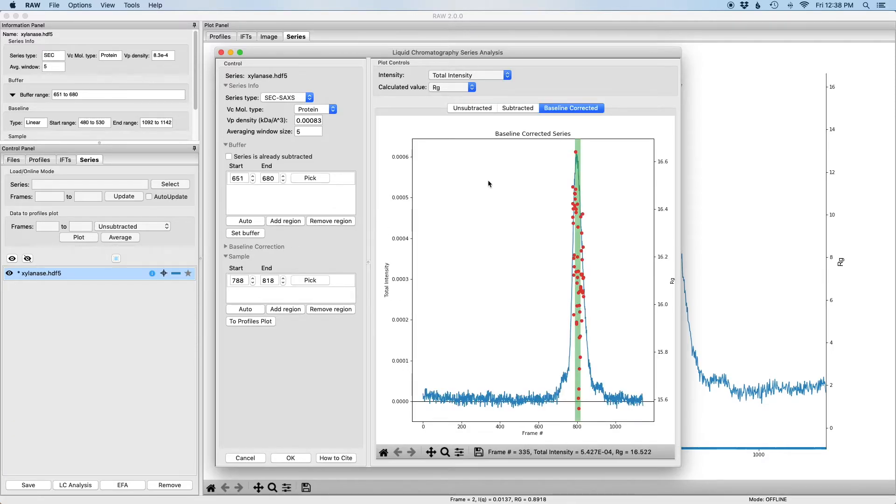
click(265, 247)
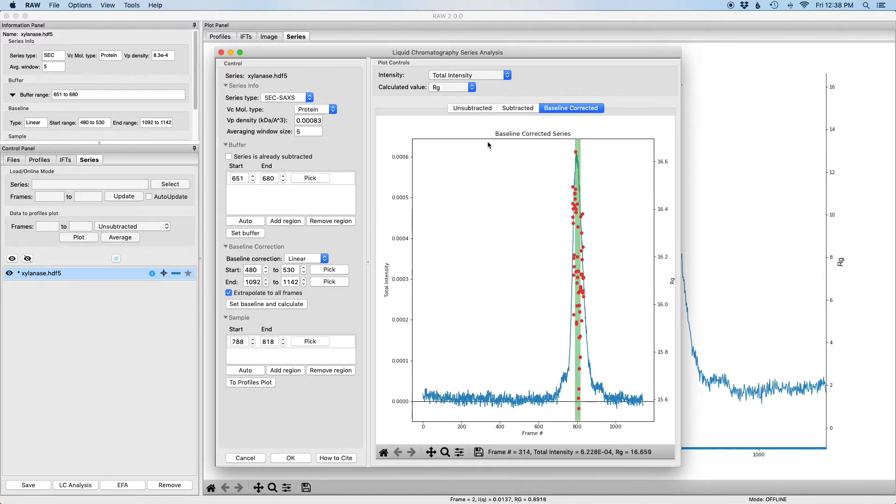
click(523, 109)
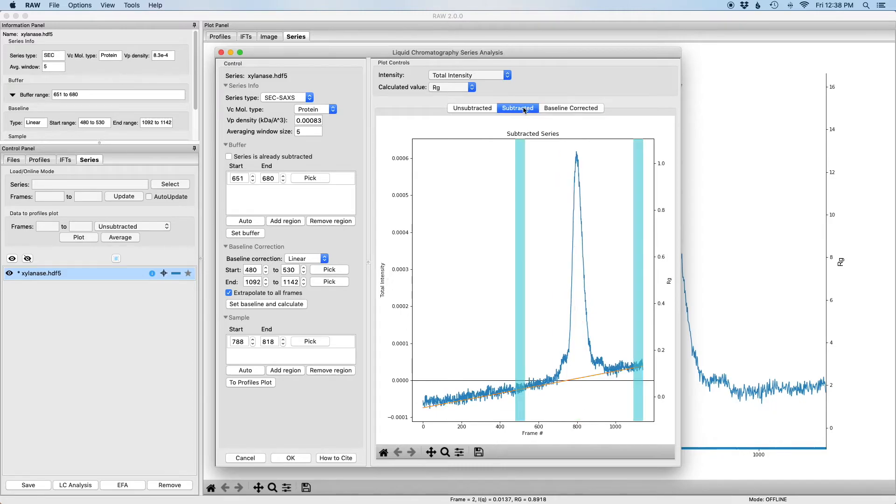
click(568, 108)
click(292, 458)
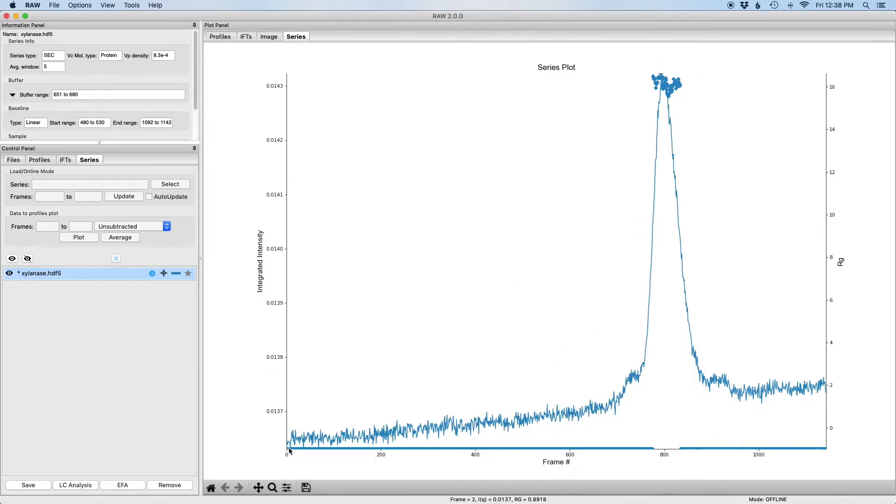
click(49, 161)
Hide A_S_Xyl2_013_0802.dat and switch the Subtracted plot to Log-Log axes
click(220, 37)
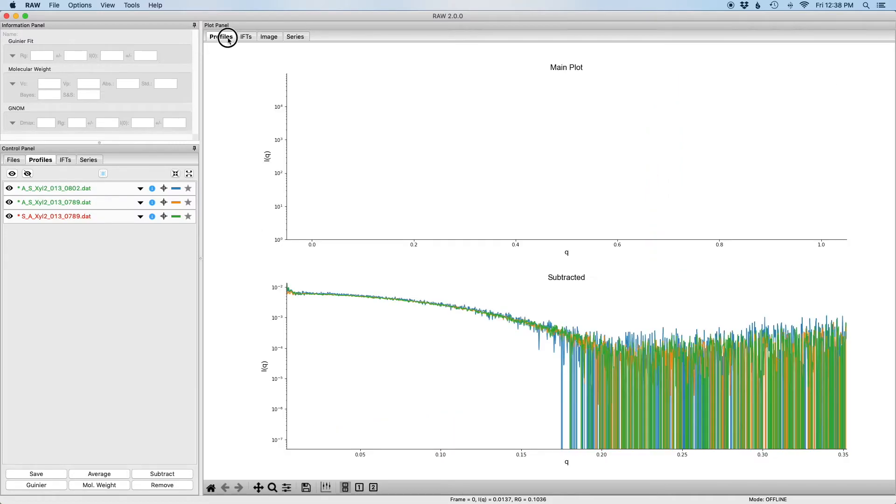
click(9, 188)
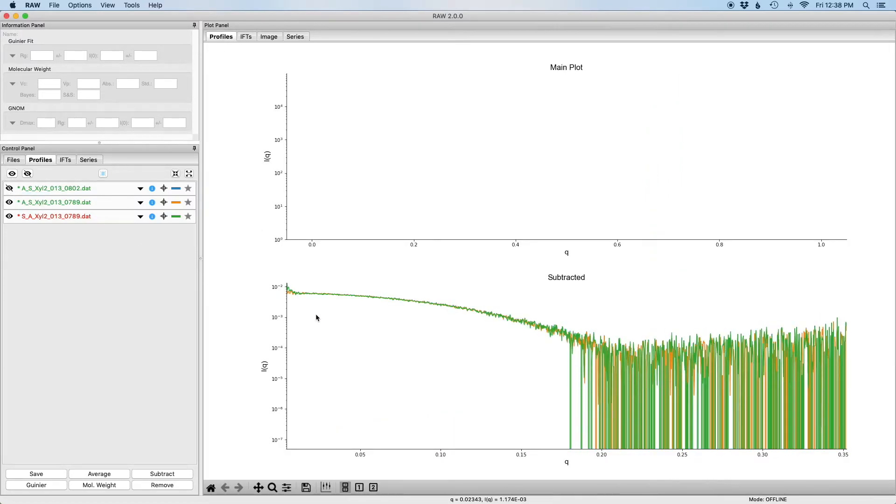
right_click(325, 325)
mouse_move(346, 329)
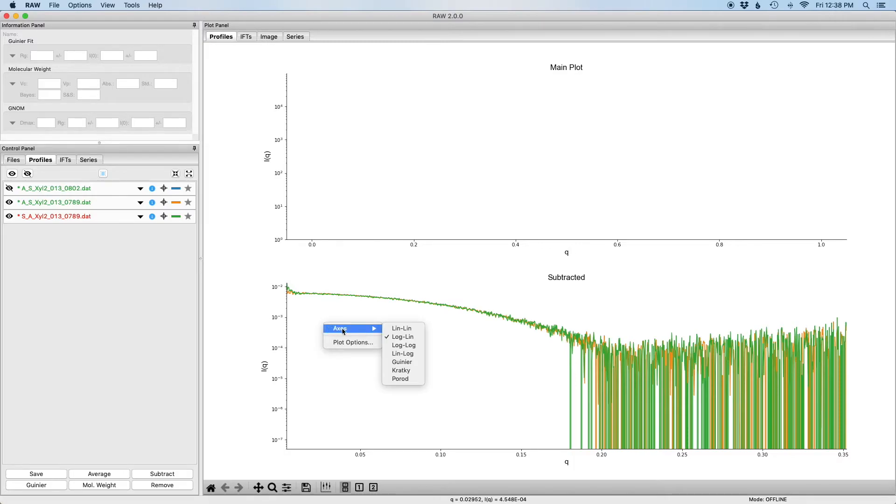
click(404, 345)
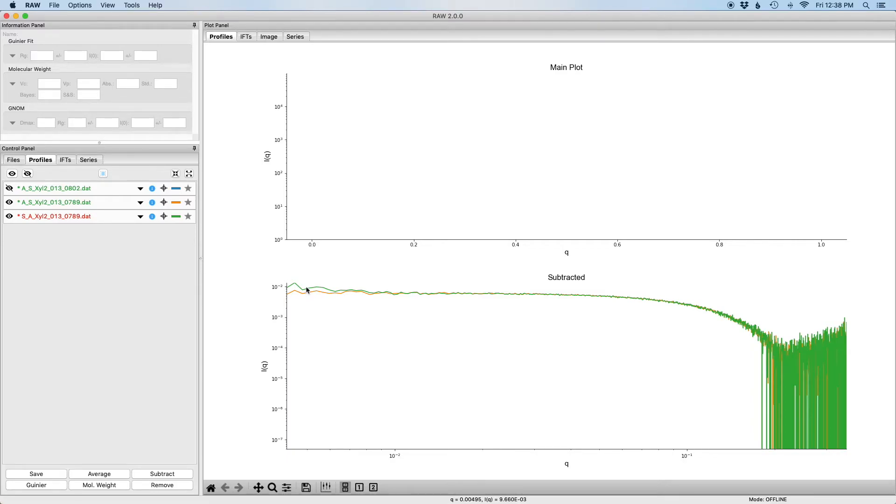
Guinier-fit A_S_Xyl2_013_0789.dat and S_A_Xyl2_013_0789.dat, giving Rg 16.12 and 16.08
right_click(111, 204)
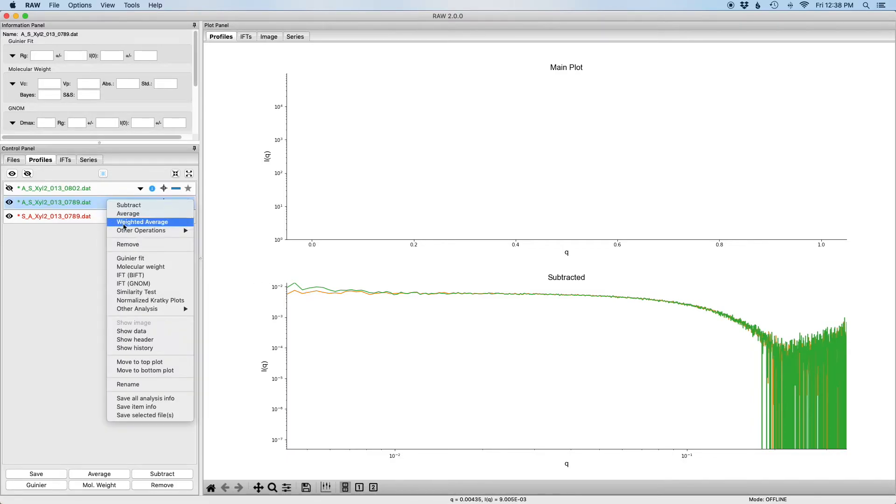
click(154, 255)
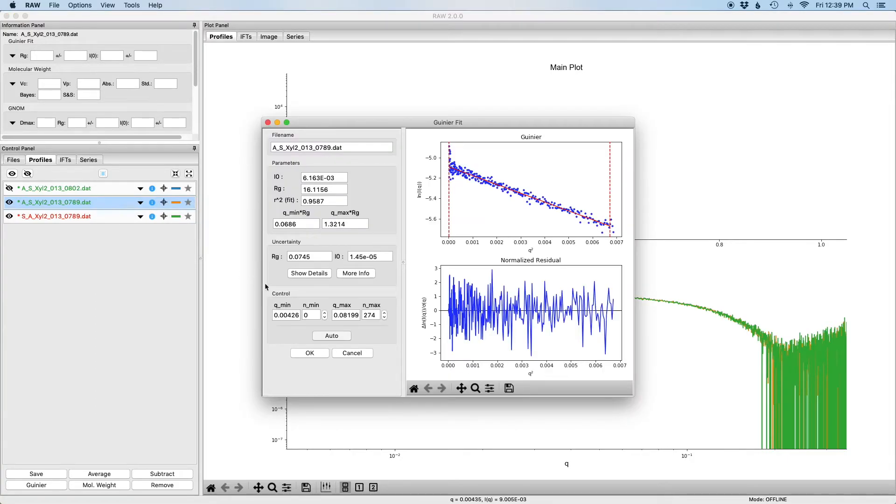
click(310, 354)
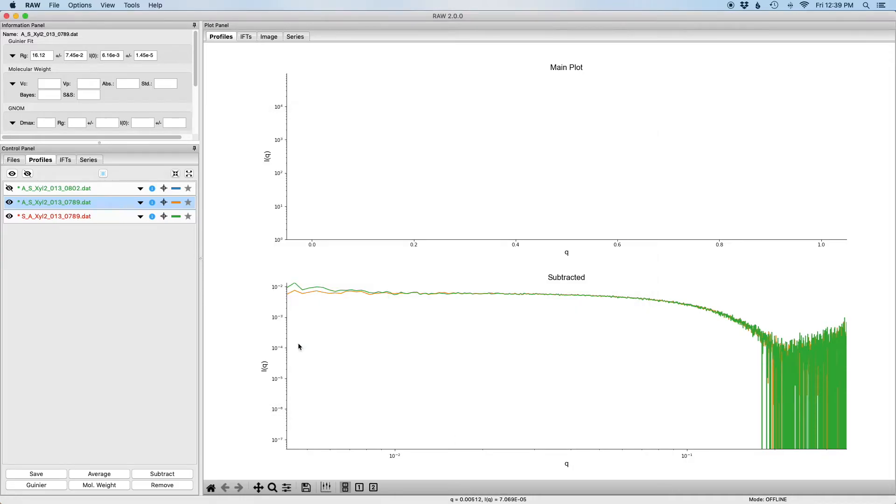
right_click(121, 218)
click(151, 274)
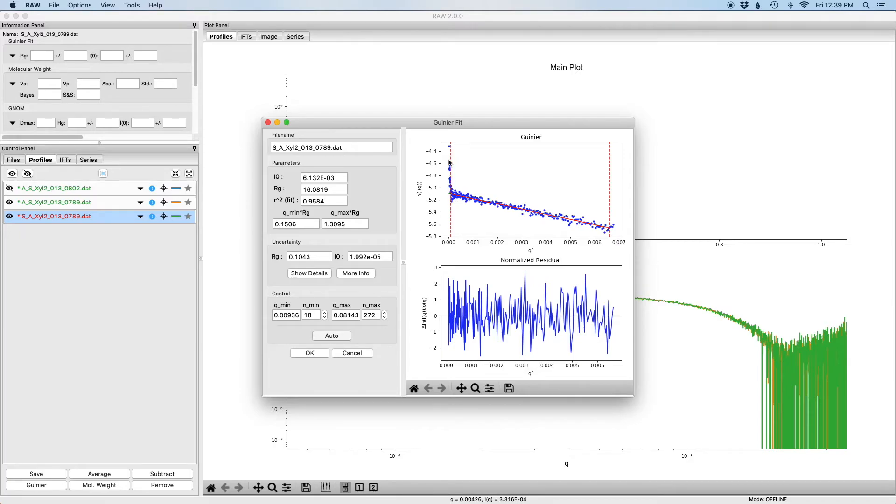
click(310, 354)
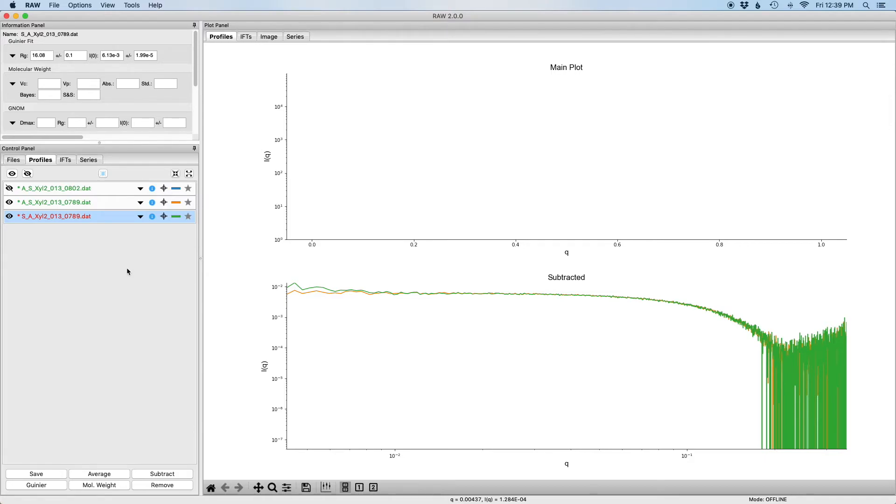
In the Files browser, clear all loaded data, discarding unsaved Profiles and Series changes
click(14, 160)
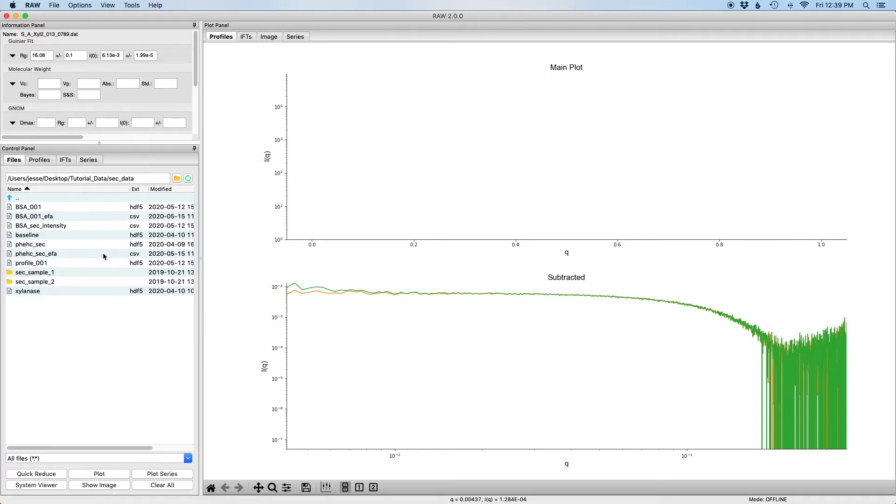
click(154, 486)
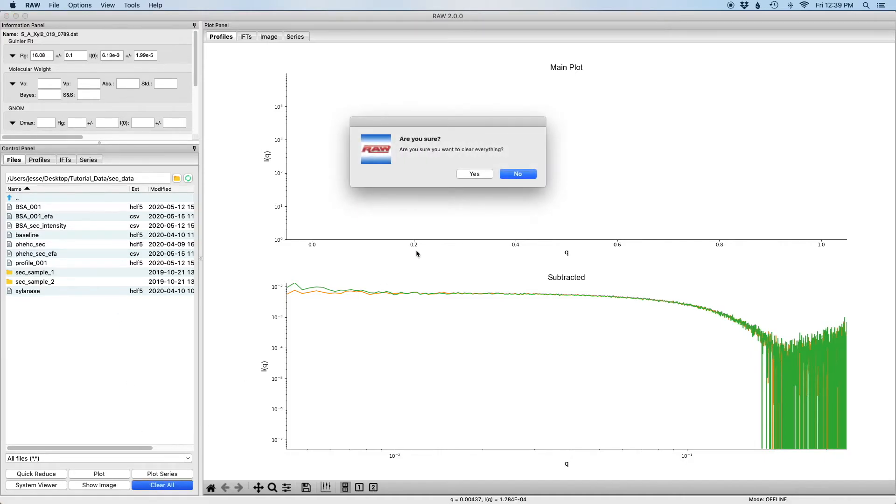
click(474, 174)
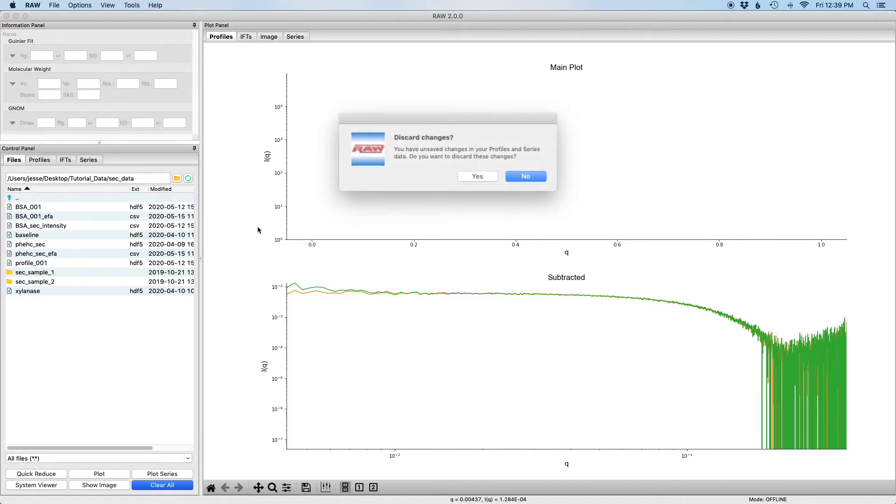
click(487, 173)
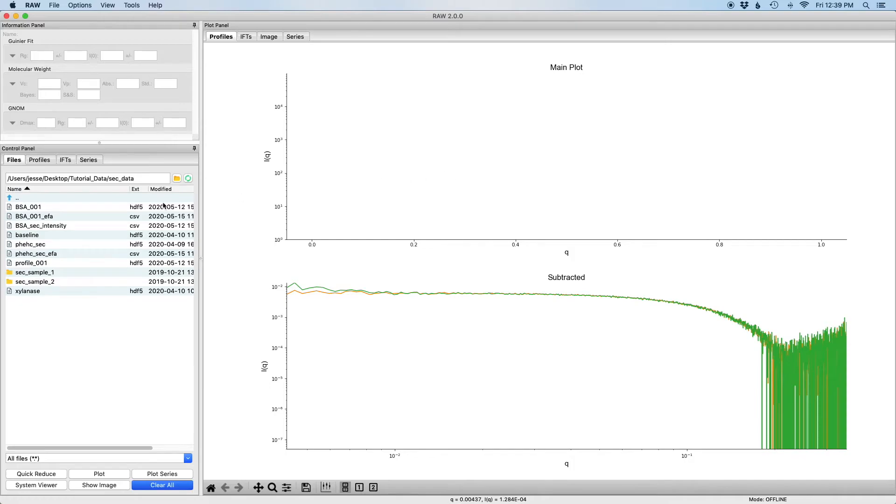
Load baseline.hdf5 and start LC Series analysis on it from the Series list
double_click(29, 236)
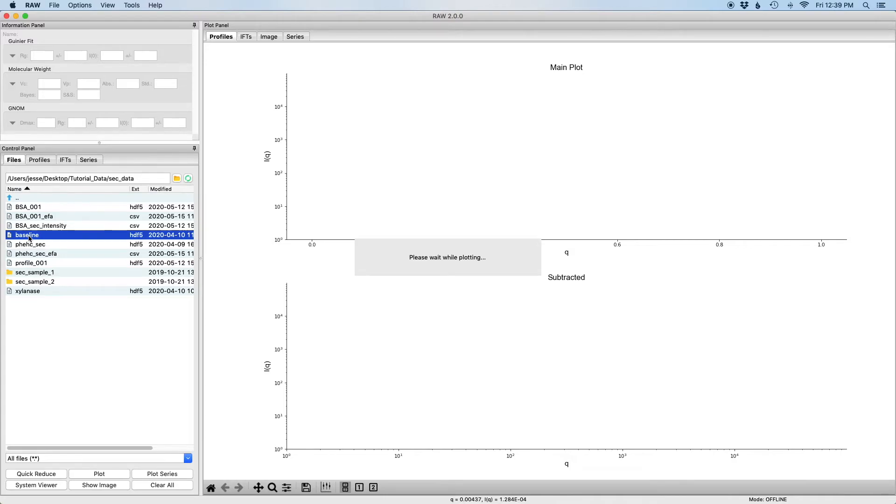
click(96, 161)
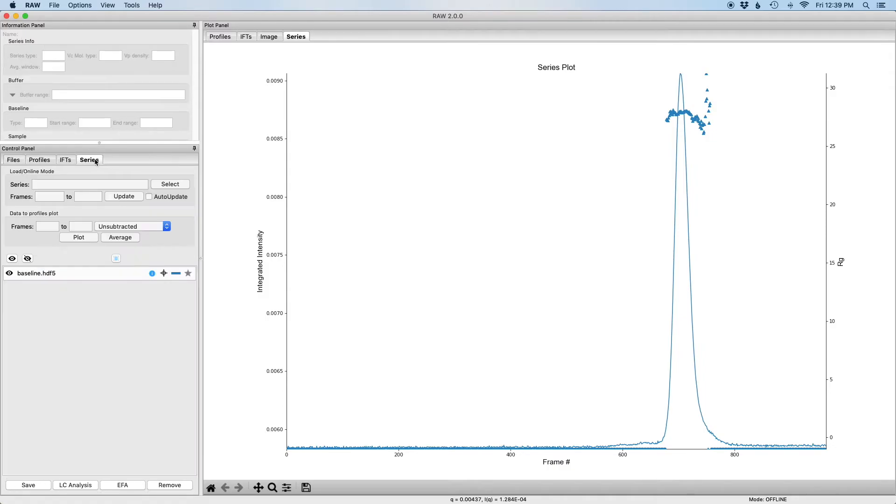
right_click(72, 272)
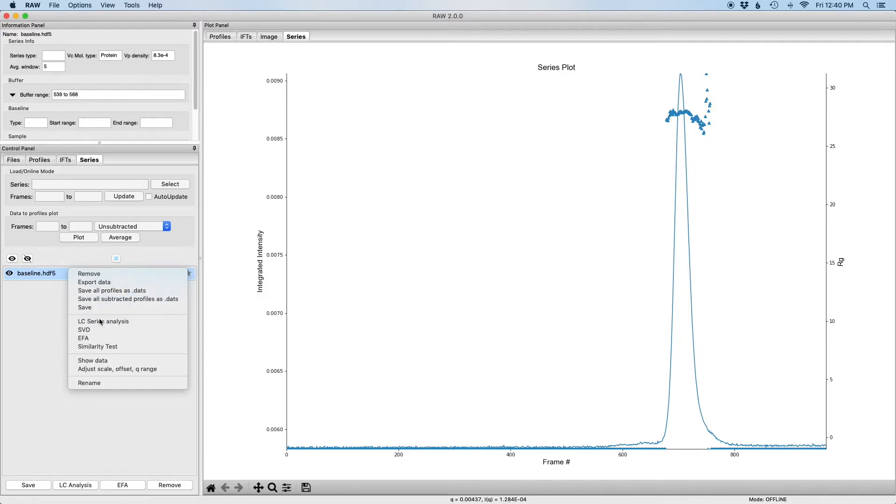
click(98, 319)
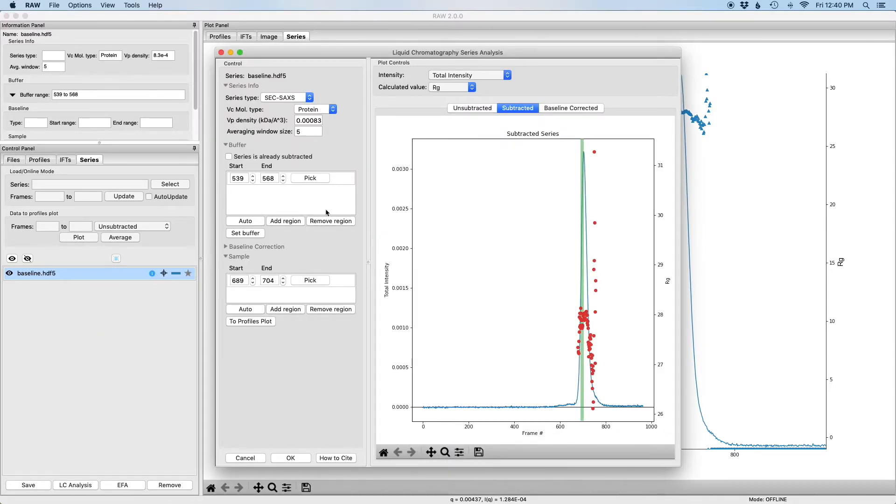
Select Integral as the baseline correction type in the analysis settings
click(475, 109)
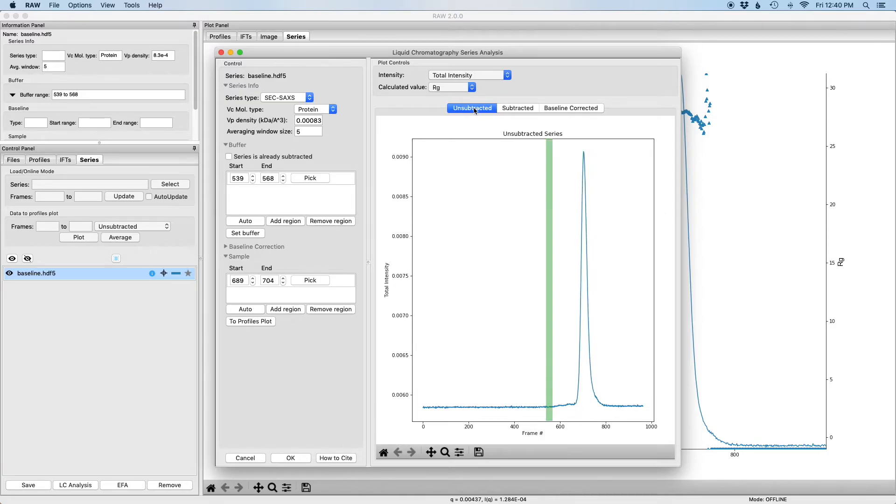
click(507, 110)
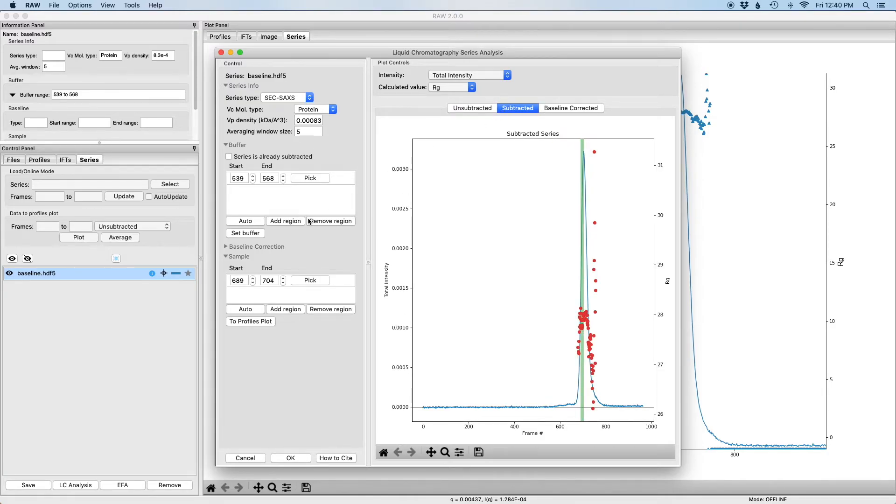
click(248, 247)
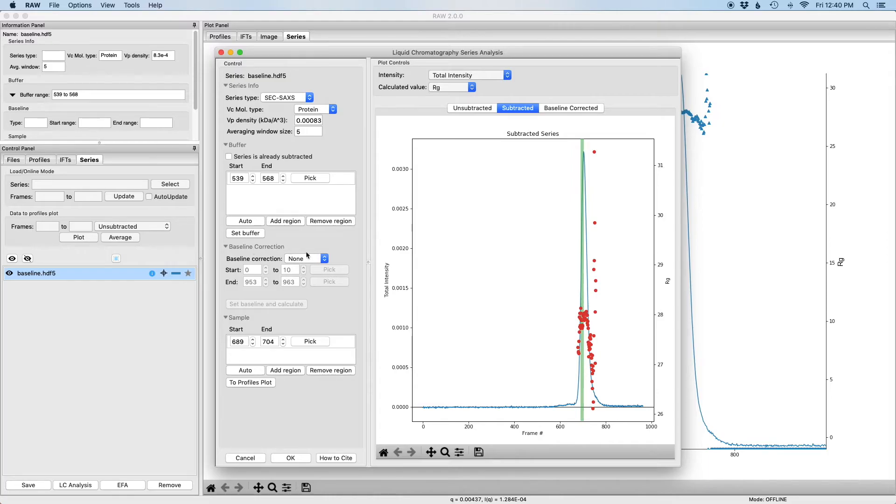
click(313, 260)
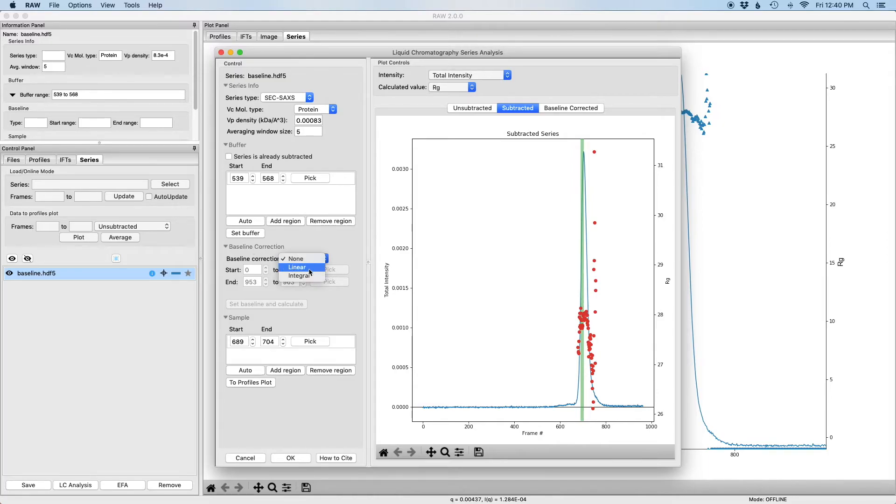
click(309, 277)
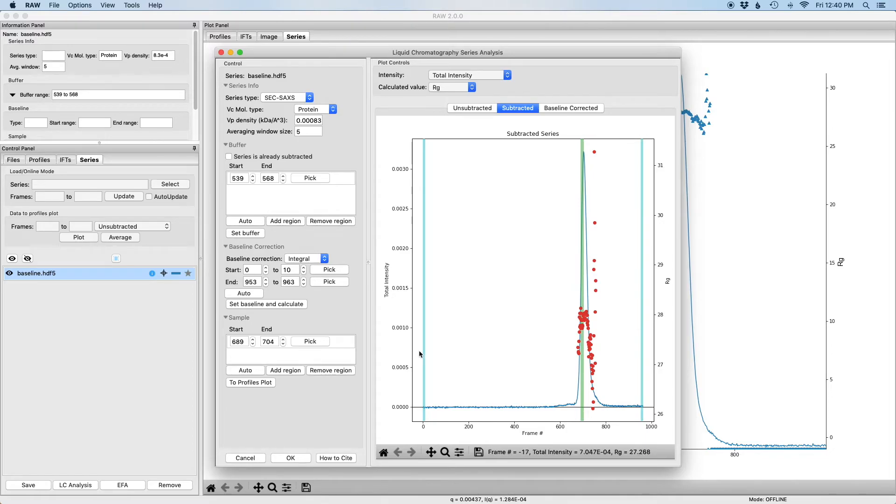
Auto-pick baseline regions, then drag new start (~509–535) and end (~867–898) regions across the peak base
click(253, 294)
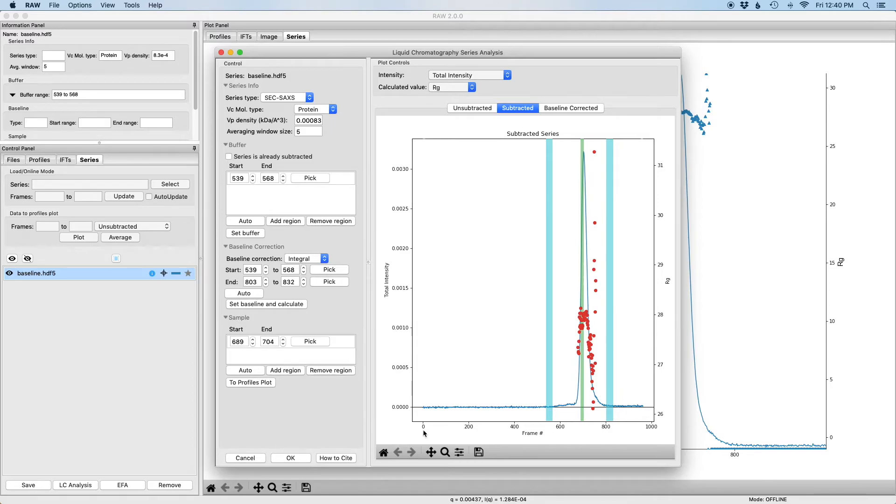
drag(531, 383, 620, 410)
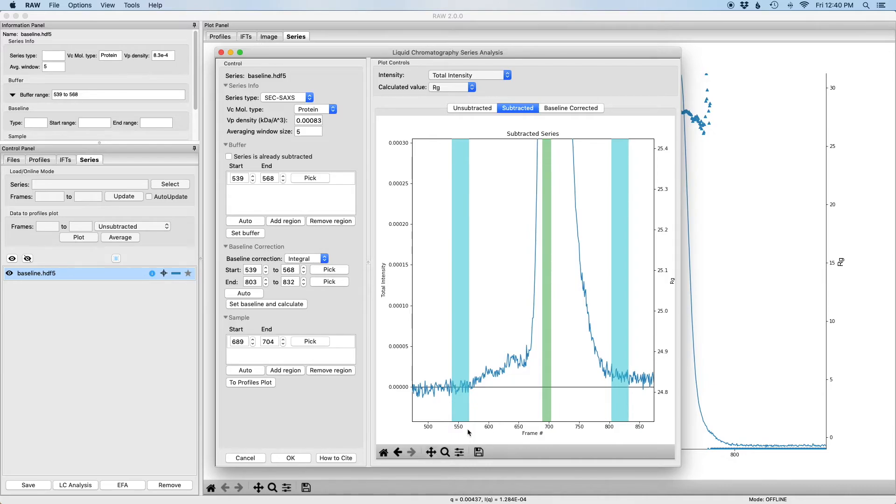
click(591, 366)
drag(591, 365, 555, 369)
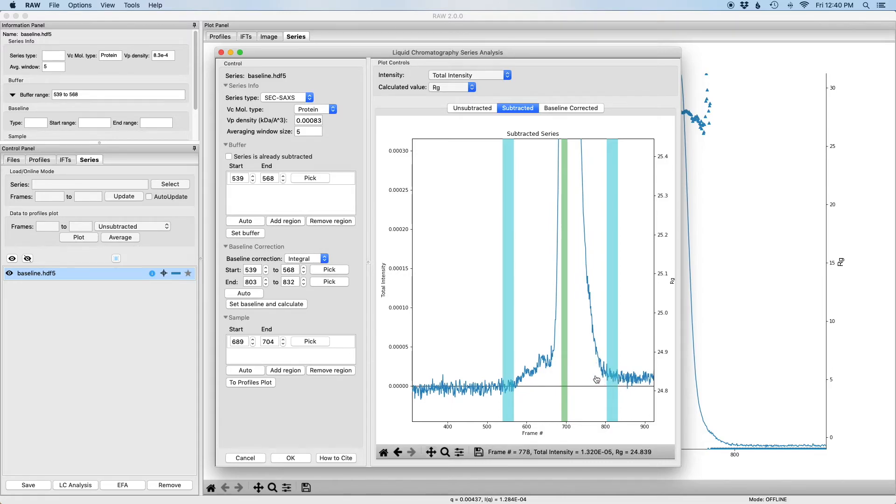
click(330, 281)
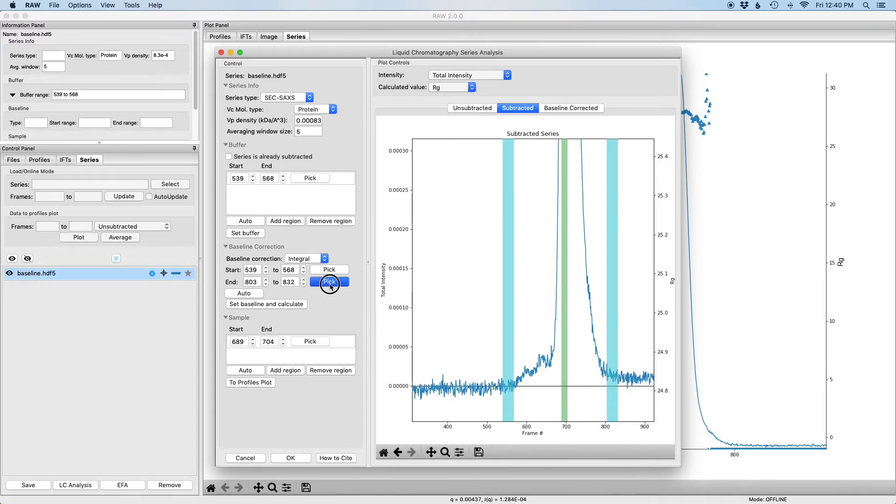
drag(633, 358, 645, 358)
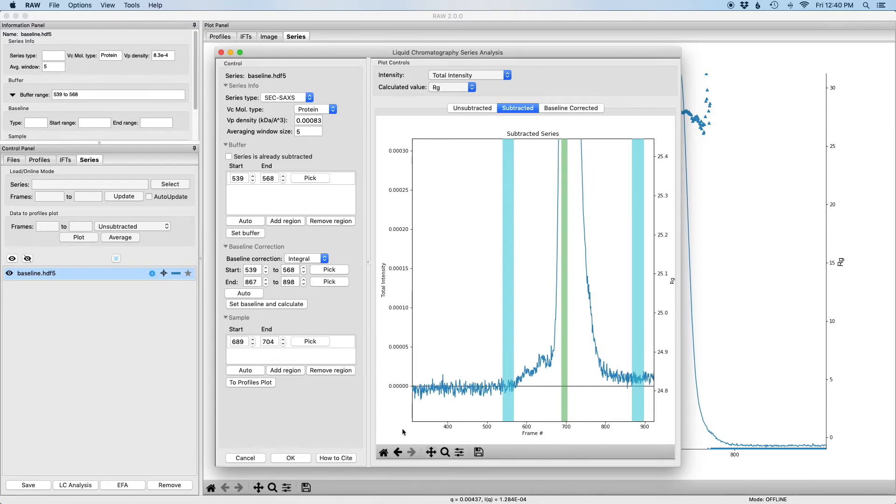
click(324, 269)
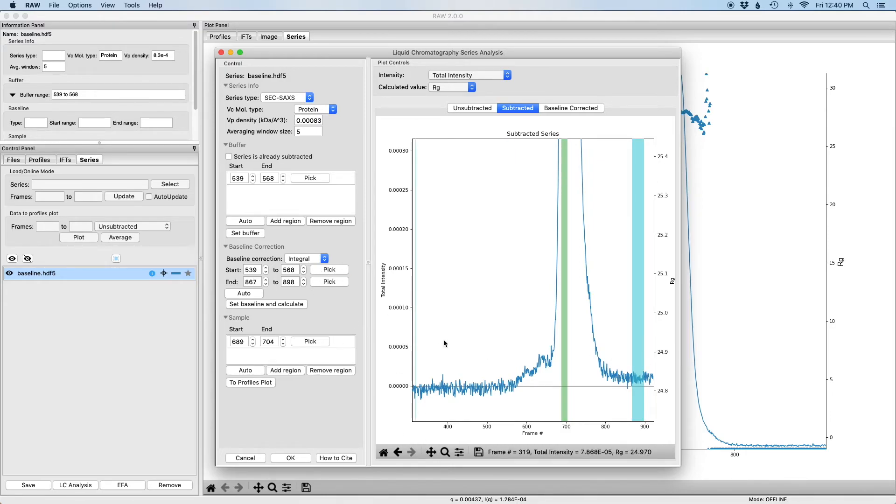
drag(501, 359, 491, 360)
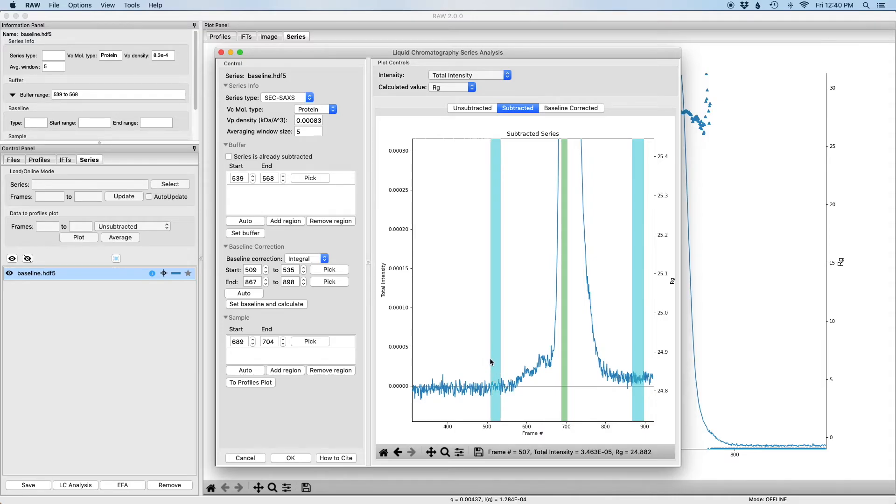
Adjust the baseline regions to exactly 510–530 and 870–890 and calculate the corrected series
click(266, 271)
click(303, 273)
click(304, 272)
click(304, 272)
click(303, 272)
click(304, 272)
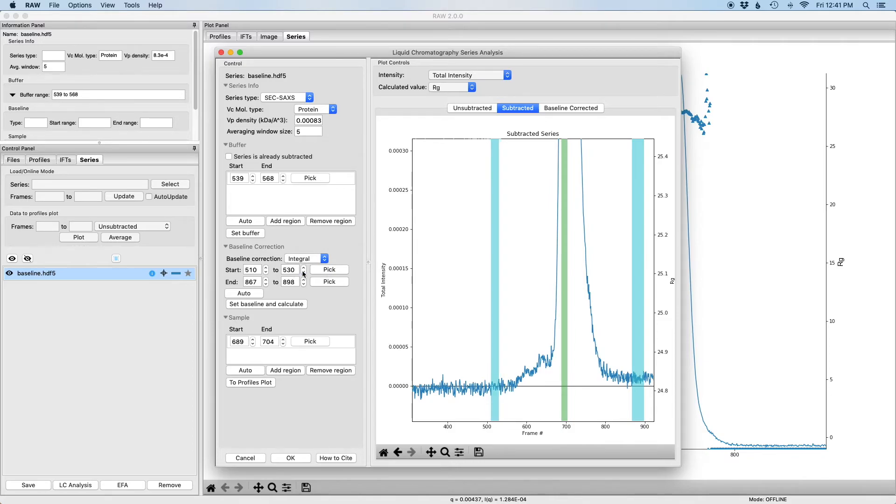
click(266, 280)
click(266, 280)
click(266, 280)
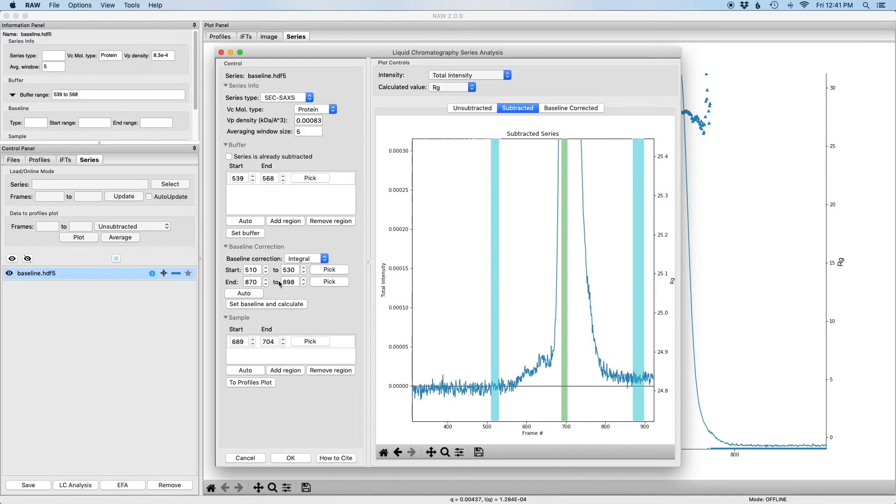
click(303, 285)
click(304, 284)
click(303, 284)
click(303, 285)
click(304, 284)
click(304, 284)
click(303, 285)
click(303, 284)
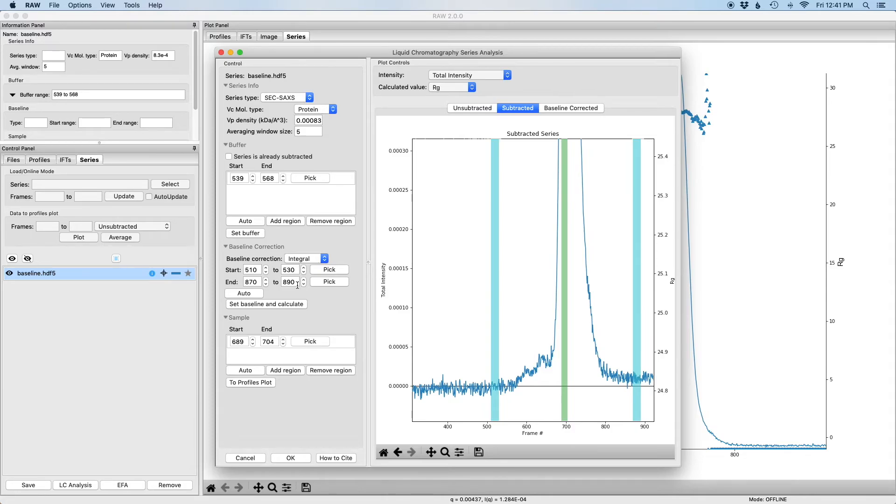
click(287, 304)
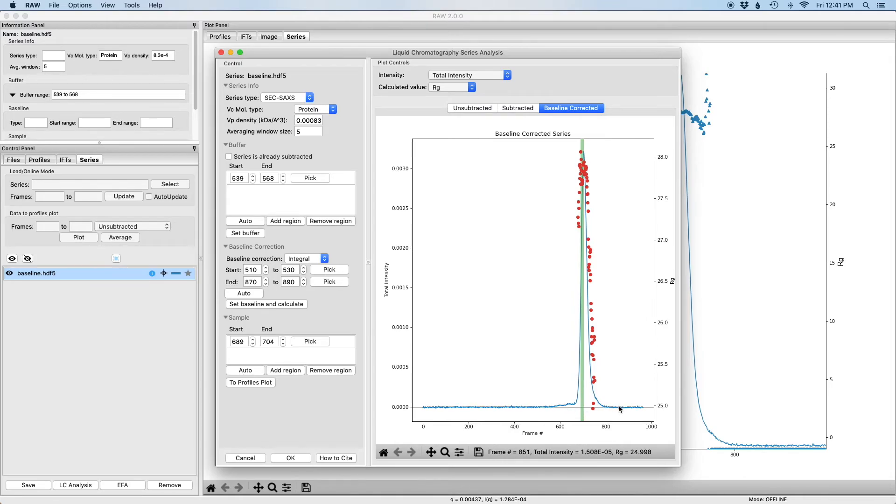
Zoom in on the corrected baseline, then on the subtracted series' baseline between frames 490 and 900
click(445, 452)
drag(540, 400, 630, 409)
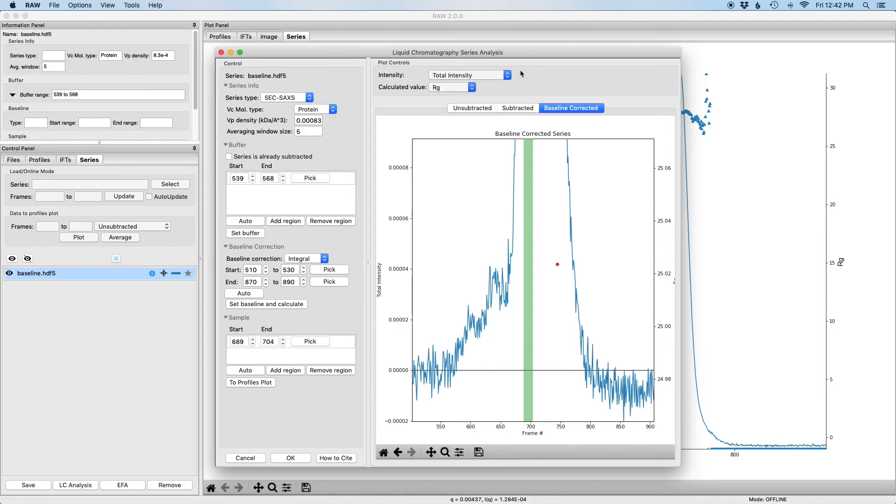
click(518, 109)
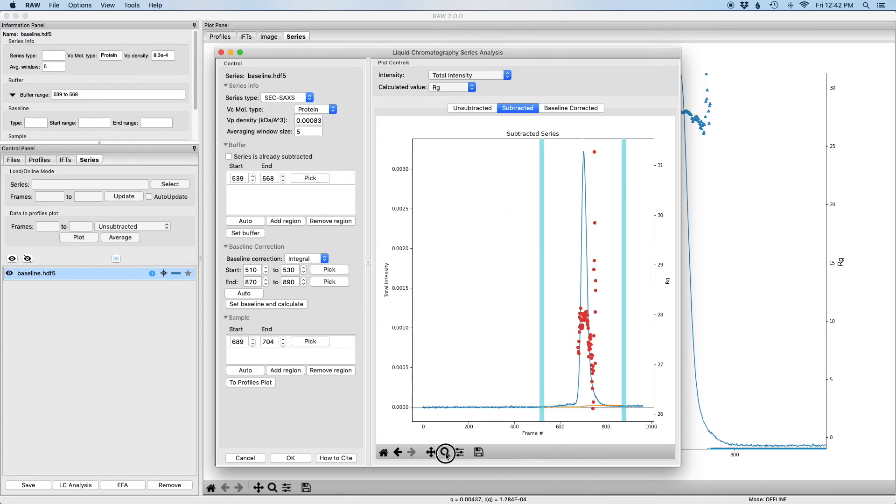
drag(535, 388, 629, 409)
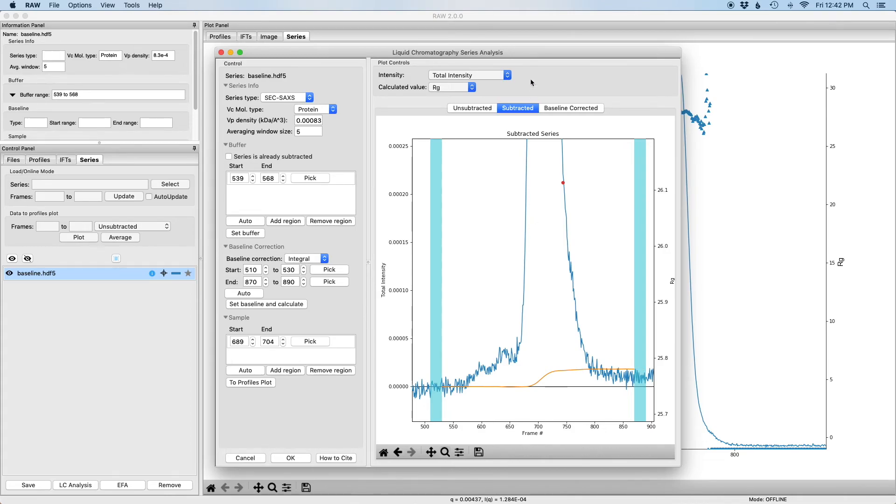
click(499, 74)
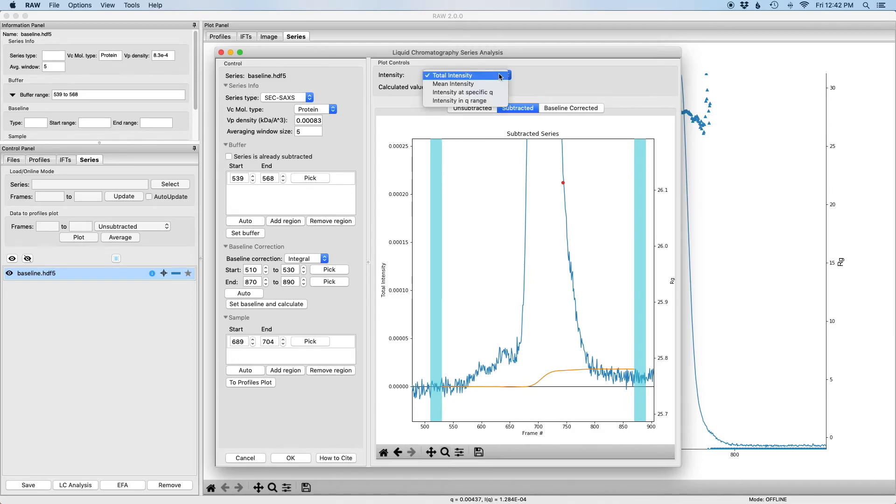
Switch to q-range intensity and zoom in on the baseline between frames 500 and 900
click(490, 100)
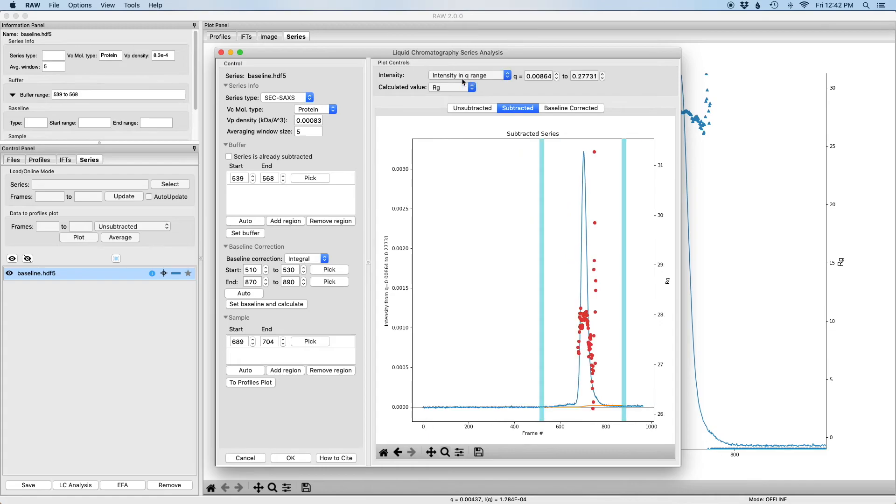
double_click(588, 76)
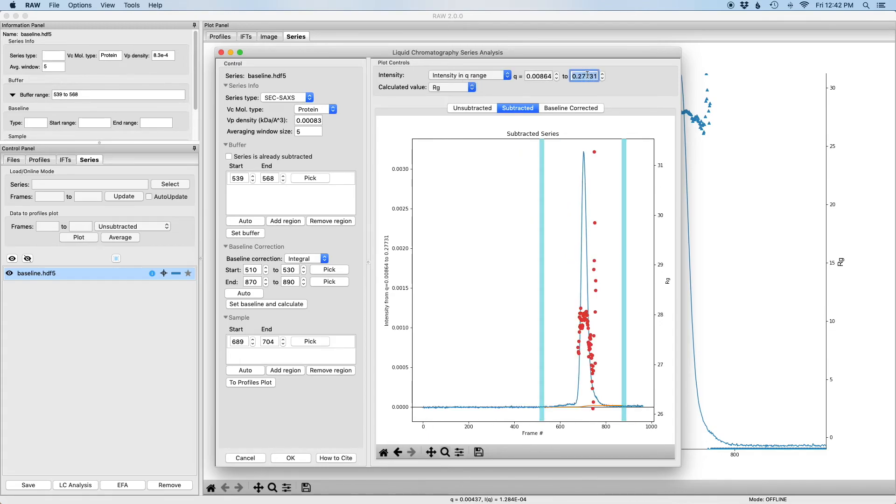
text(0.02)
key(Return)
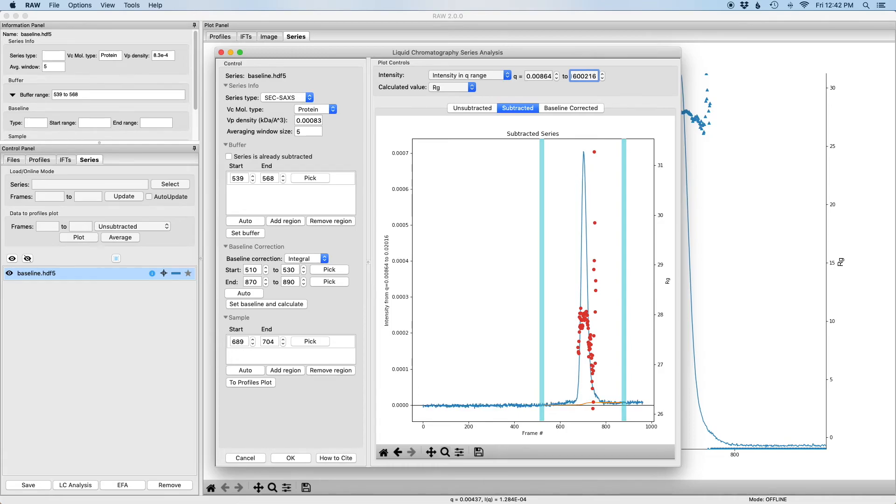
drag(528, 392, 595, 407)
click(445, 453)
drag(531, 389, 627, 408)
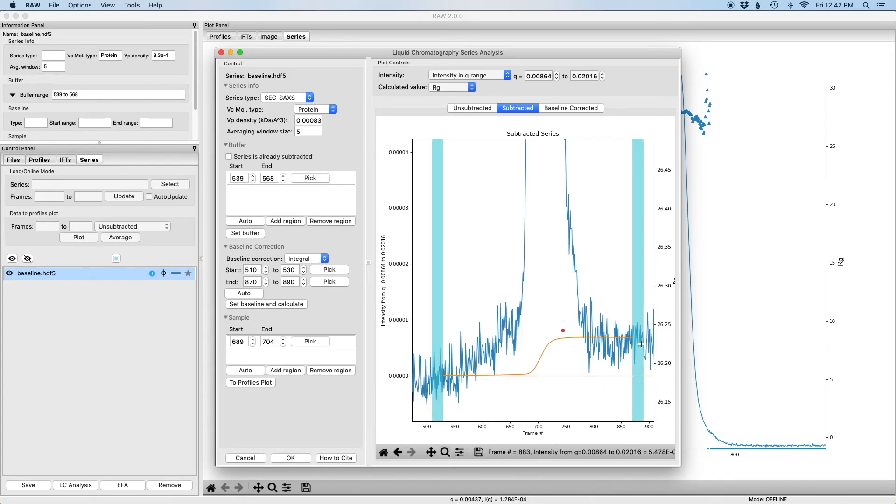
Set the q range to 0.1–0.27 (0.10020–0.26984) and view the Baseline Corrected series
double_click(543, 77)
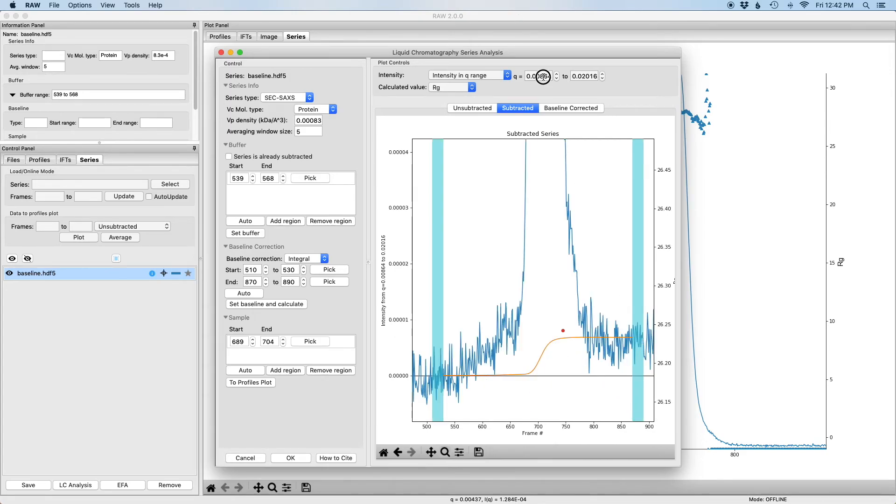
key(Return)
text(0.2)
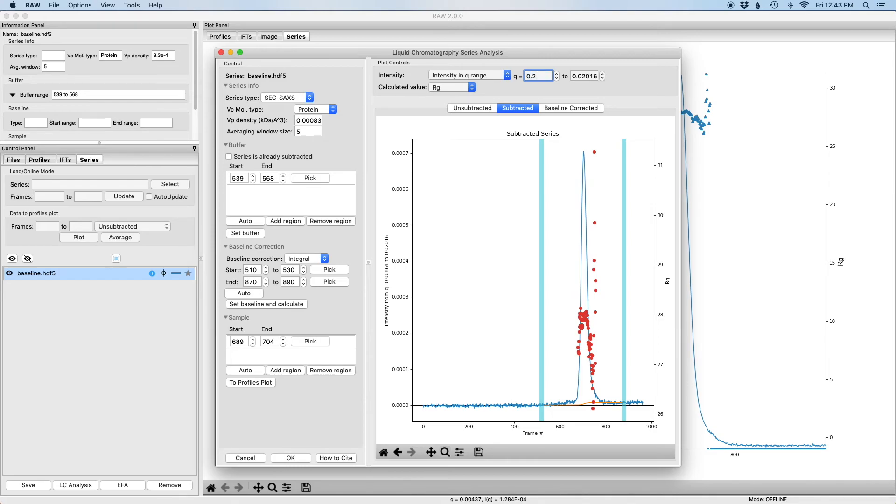
key(Tab)
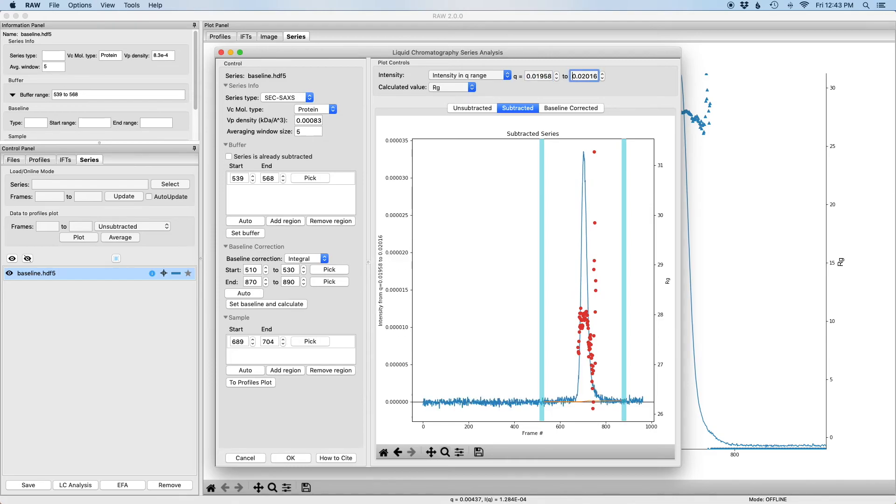
key(Delete)
key(Delete)
key(Delete)
key(Delete)
key(Delete)
key(Delete)
key(Delete)
key(BackSpace)
text(0.27)
key(Return)
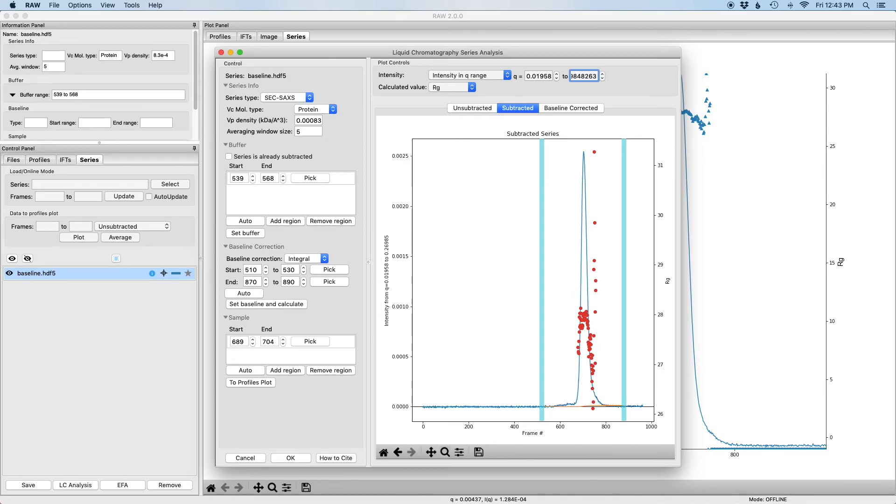
key(shift+Tab)
text(0.2)
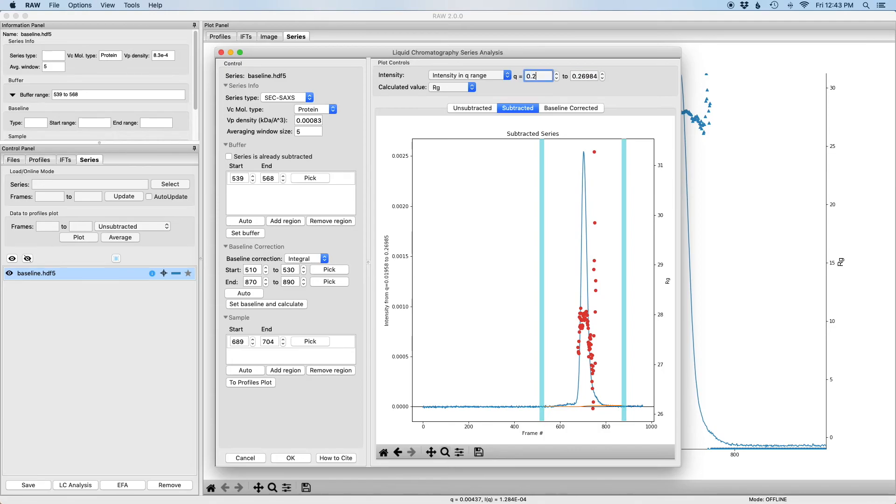
key(Return)
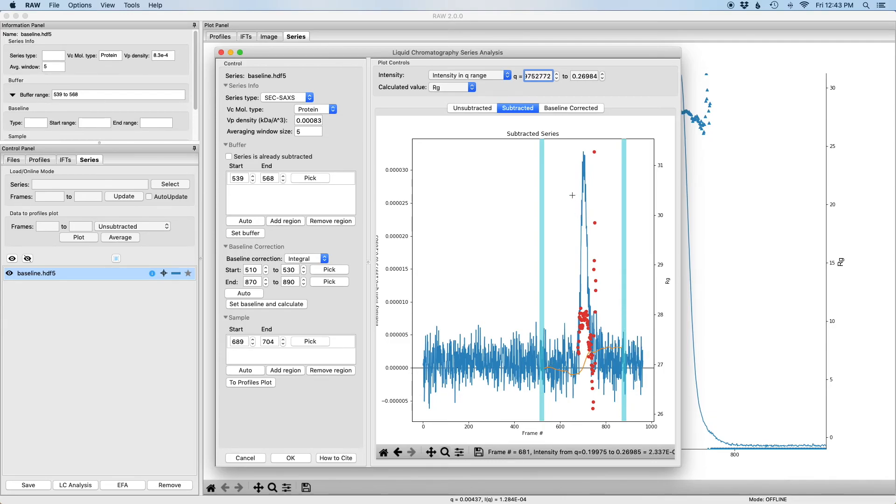
click(542, 79)
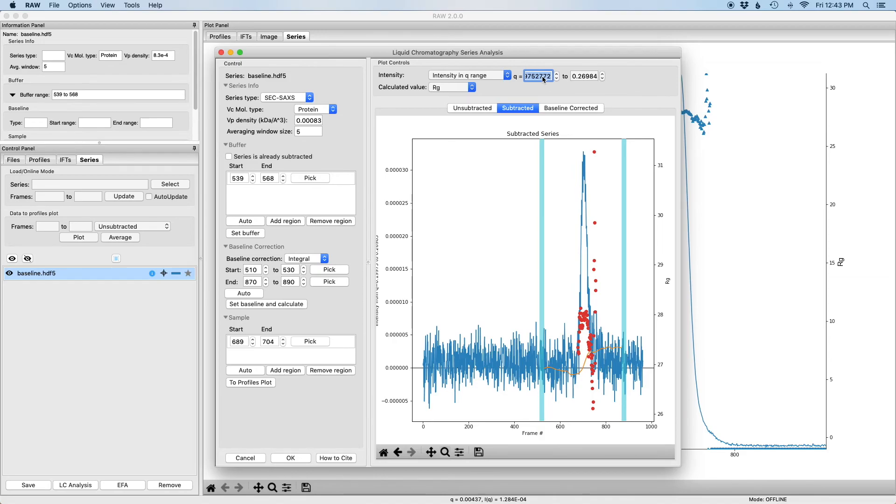
text(0.1)
key(Return)
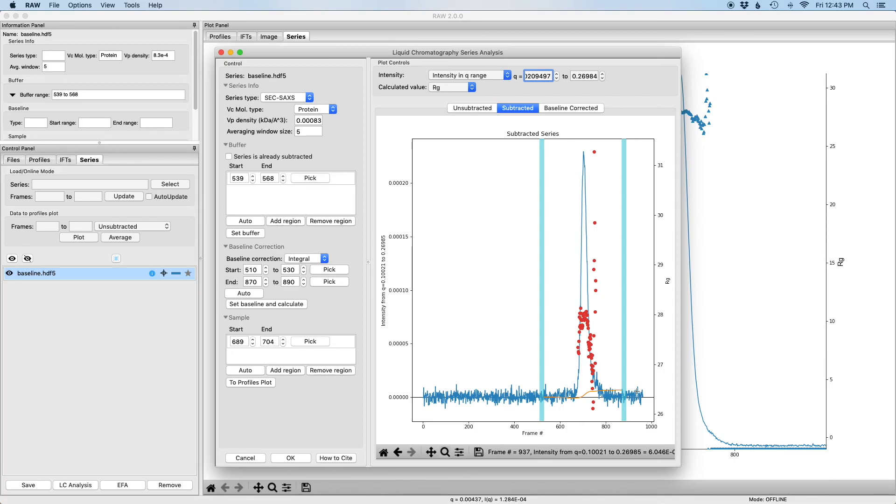
click(556, 108)
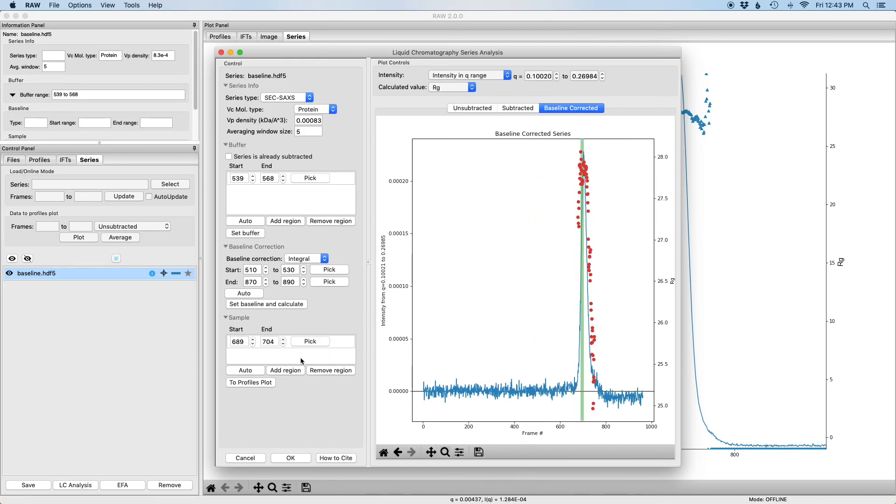
Send sample frames 689–704 to the Profiles plot, both Integral-corrected and with no baseline correction
click(263, 383)
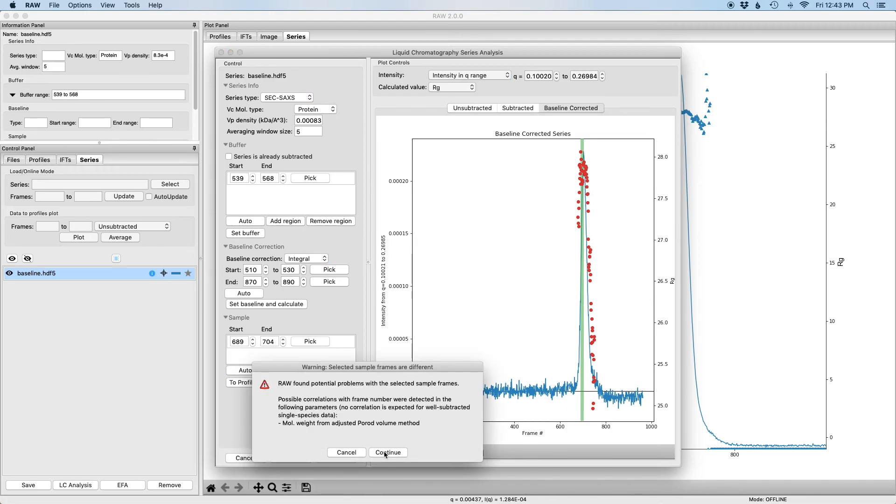
click(385, 453)
click(316, 260)
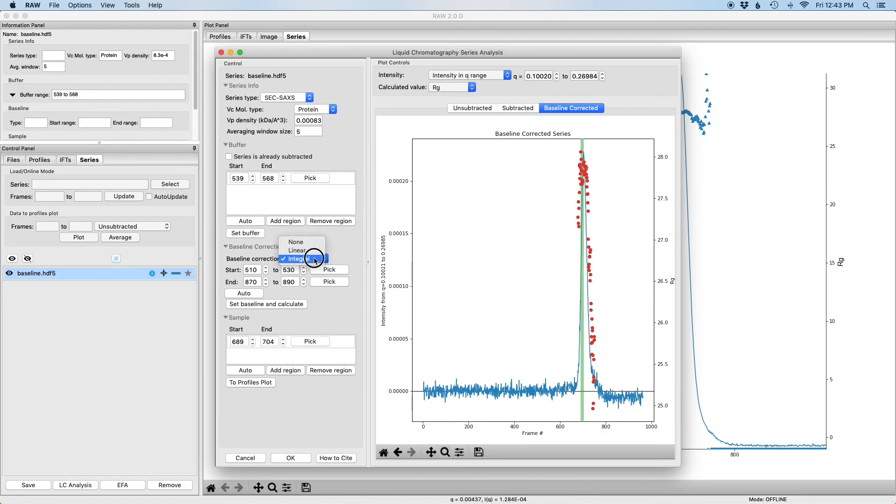
click(312, 242)
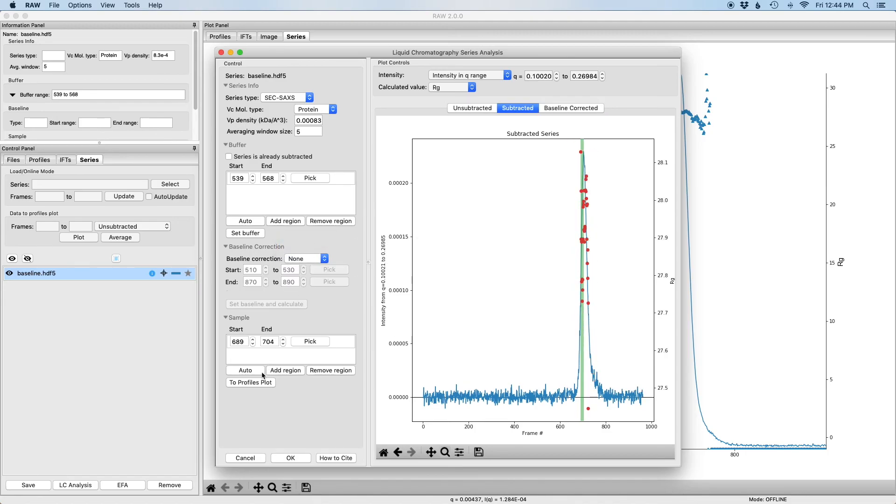
click(255, 388)
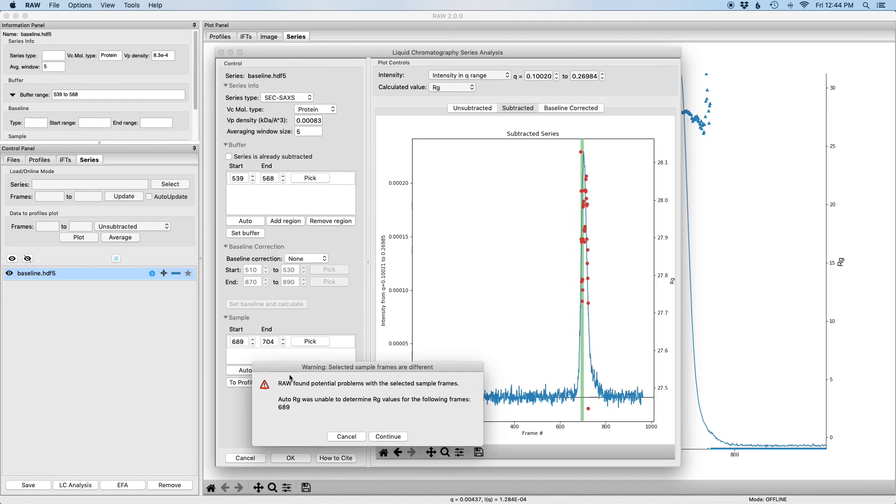
click(398, 437)
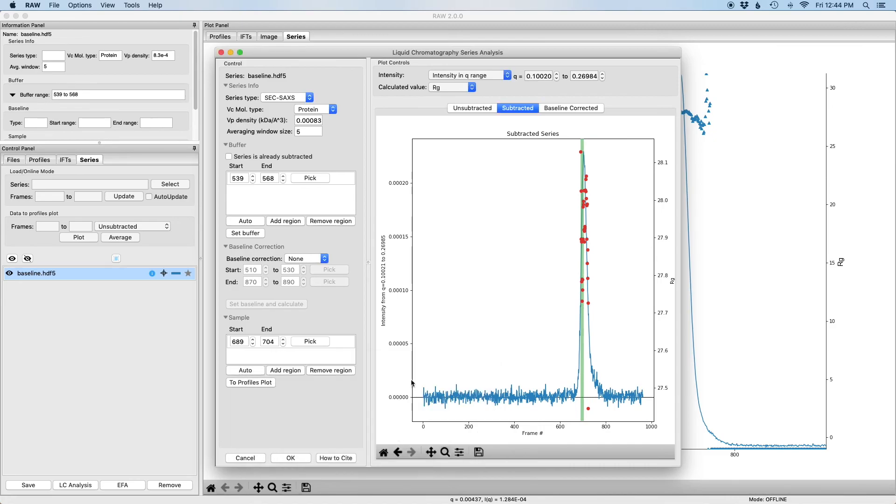
Plot Total Intensity and reselect Integral baseline correction
click(496, 76)
click(455, 50)
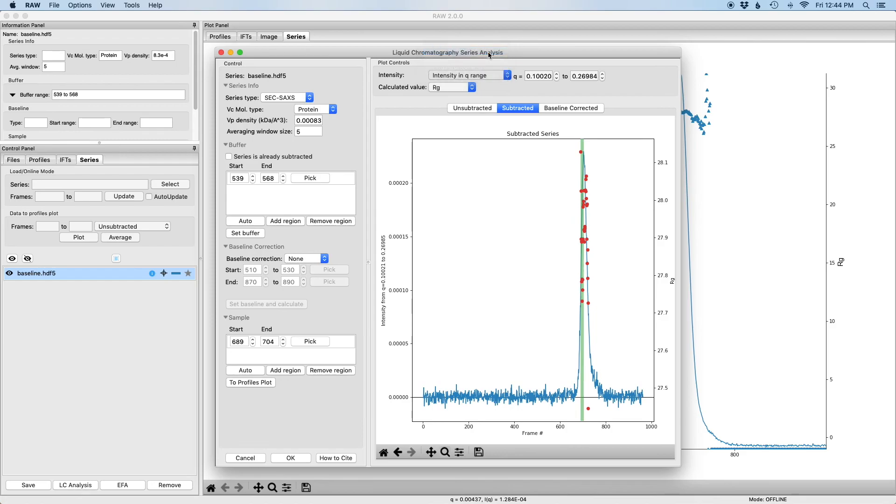
click(322, 259)
click(303, 277)
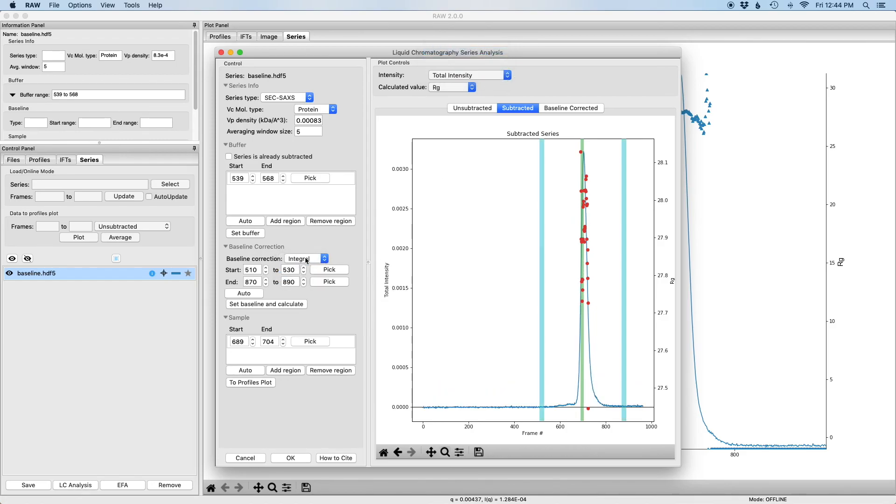
Calculate the 510–530/870–890 Integral baseline, dismiss the citation info, and accept the LC analysis
click(280, 305)
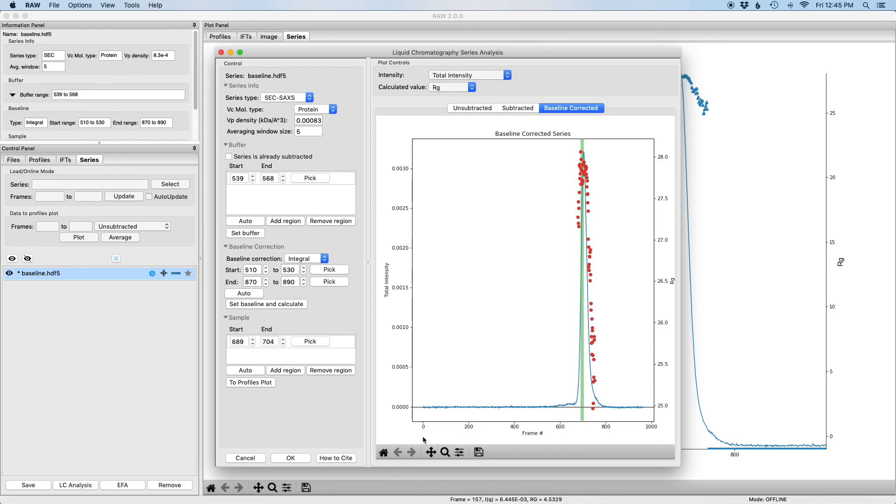
click(341, 459)
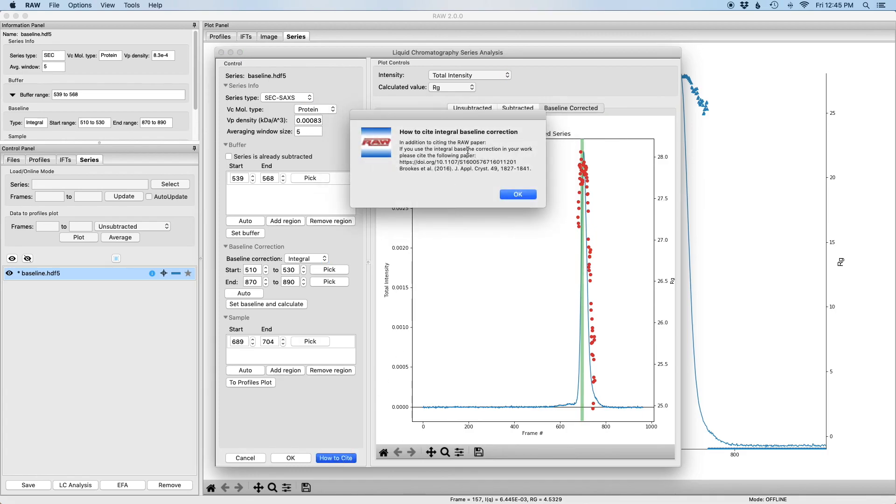
click(513, 197)
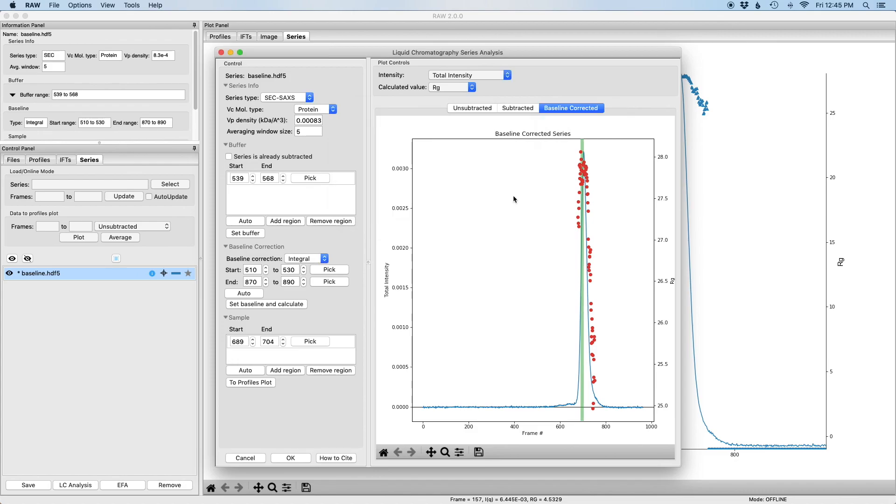
click(281, 456)
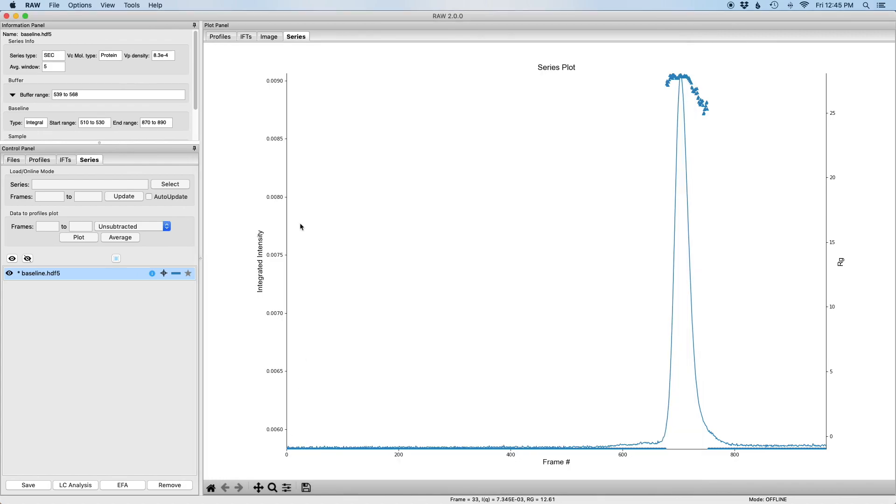
Show the Profiles plot and its list of A_S_profile_001_0690.dat and S_A_profile_001_0690.dat
click(221, 36)
click(47, 158)
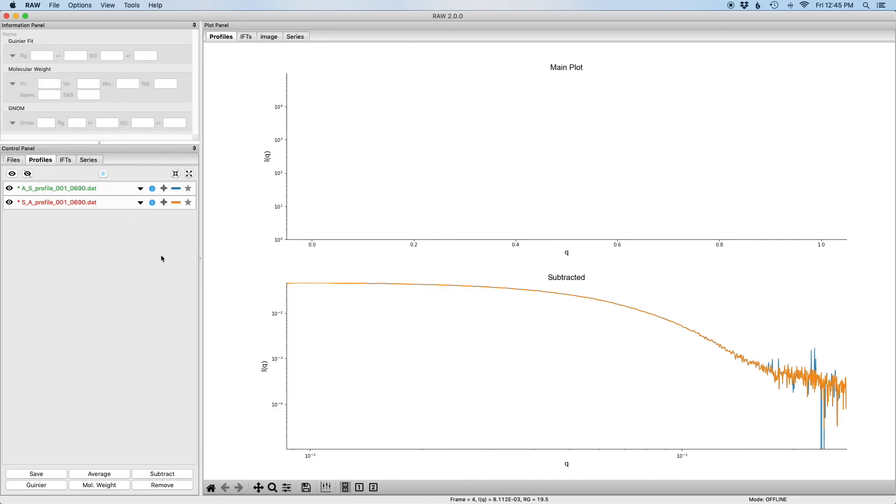